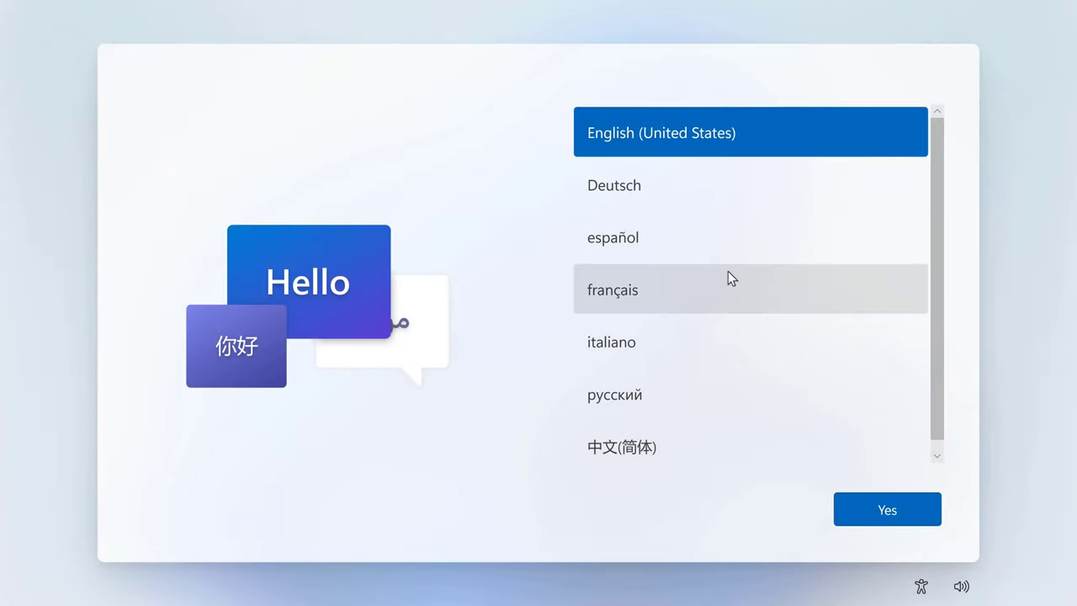
Confirm English (United States) as the Windows setup language
click(881, 508)
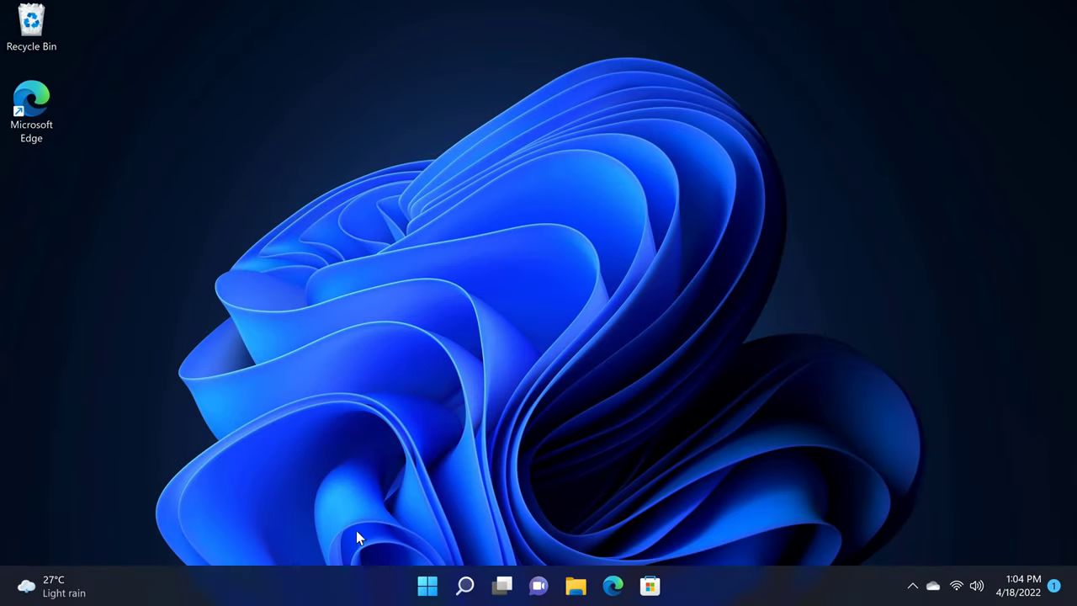
Open the sign-in options in the Accounts section of Windows Settings
click(429, 588)
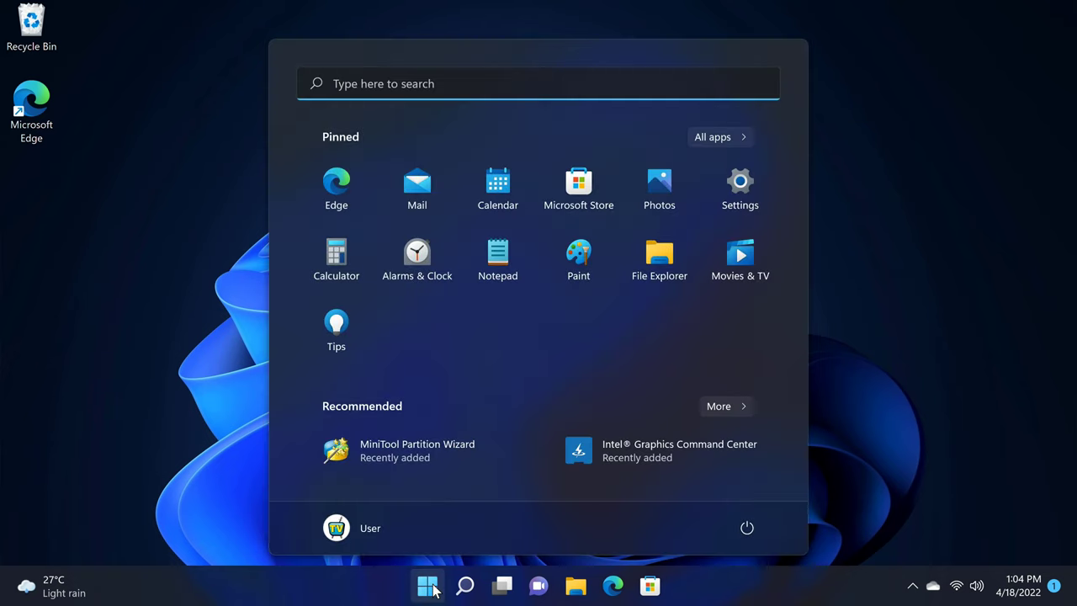
click(741, 187)
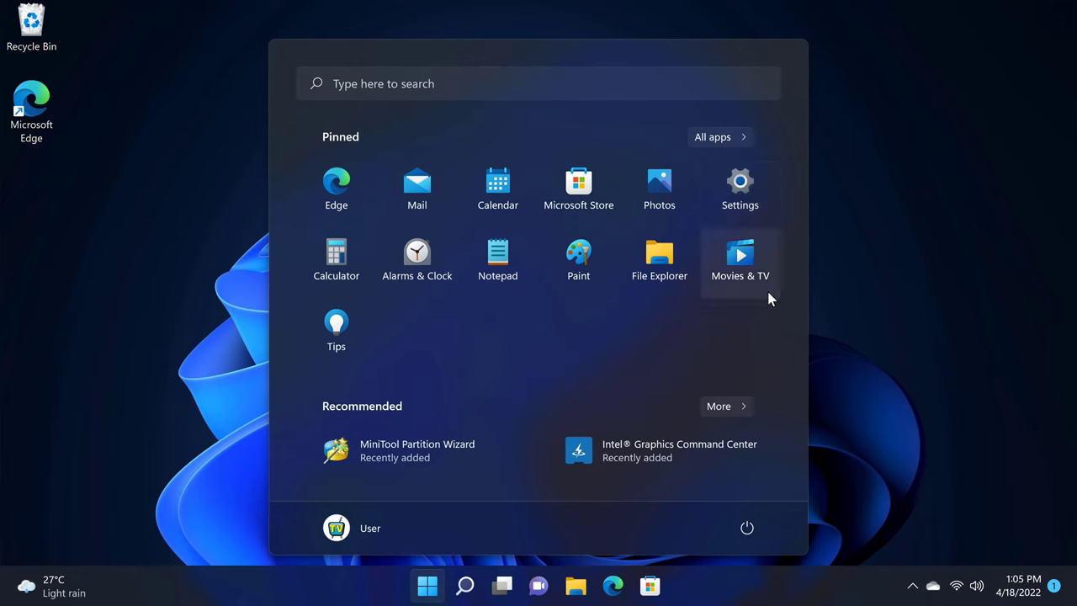
click(729, 190)
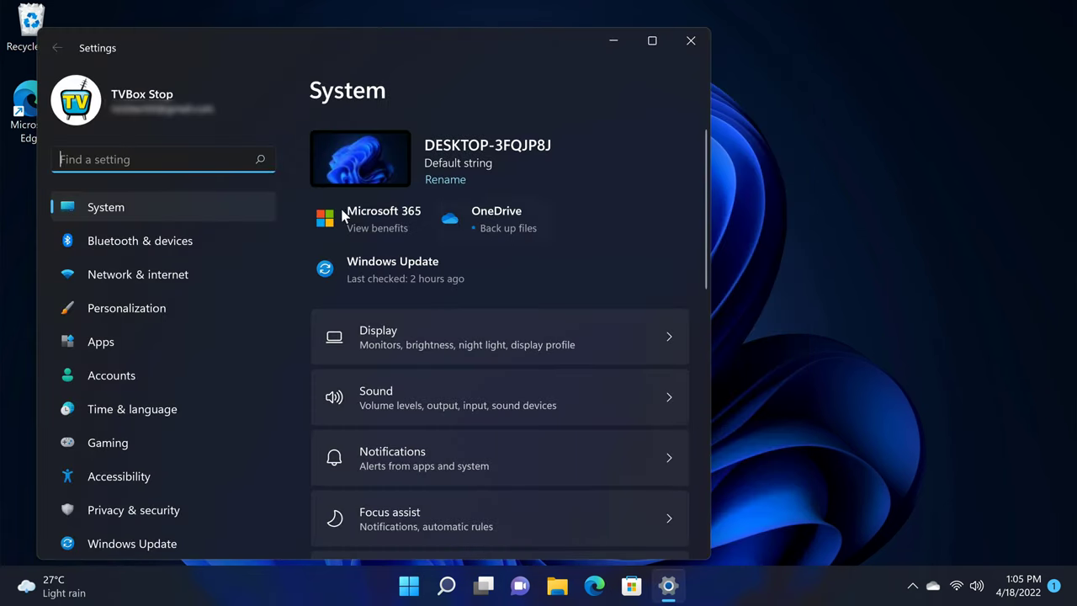
click(123, 377)
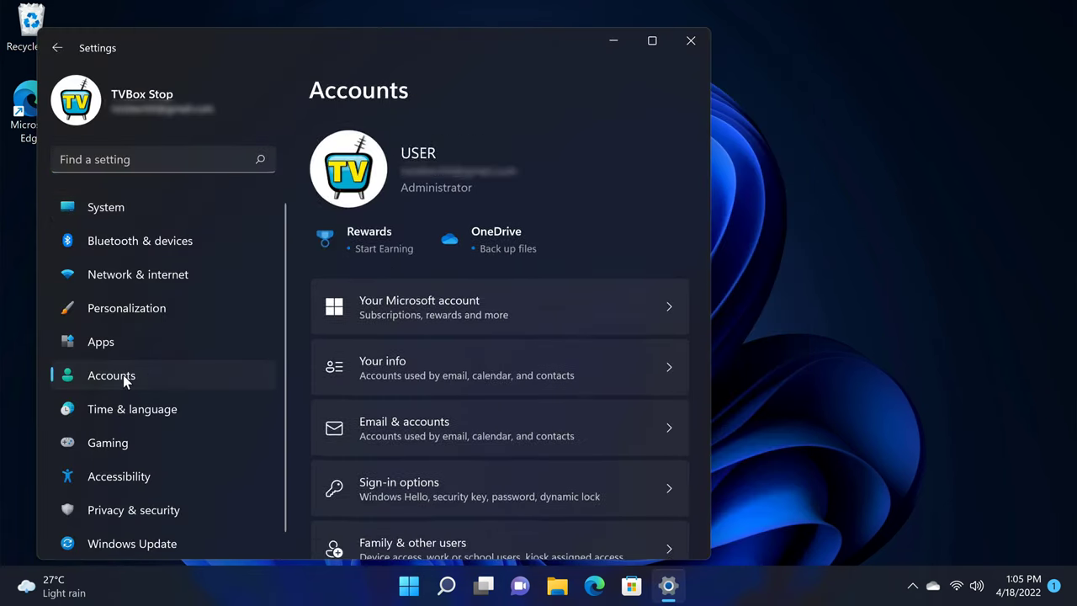
click(485, 494)
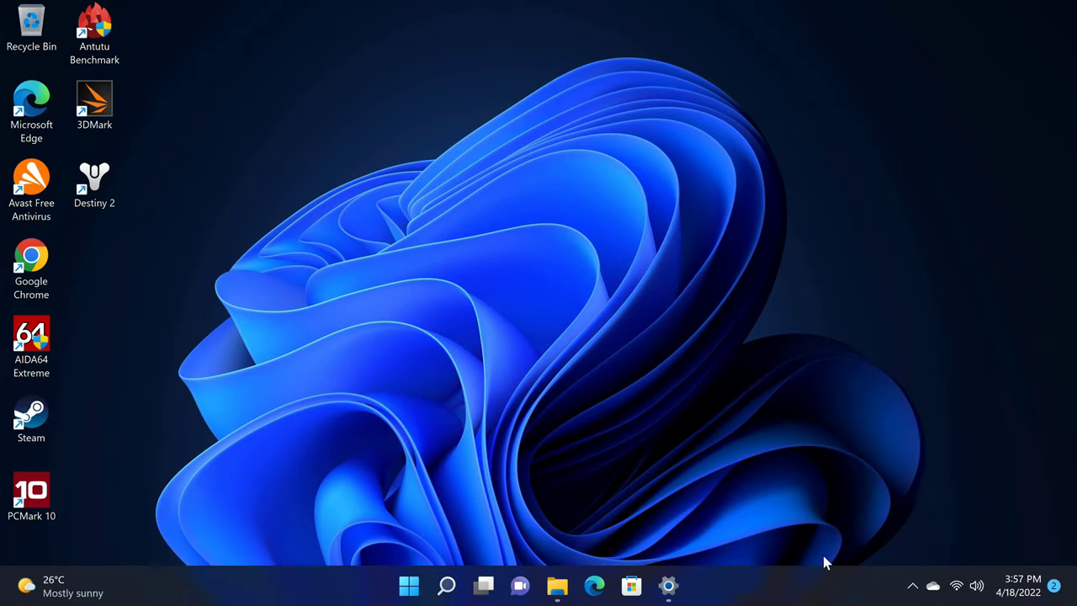
Review the device and Windows specifications on the Settings About page, and expand the Windows activation state
click(666, 587)
scroll(674, 536, down, 2)
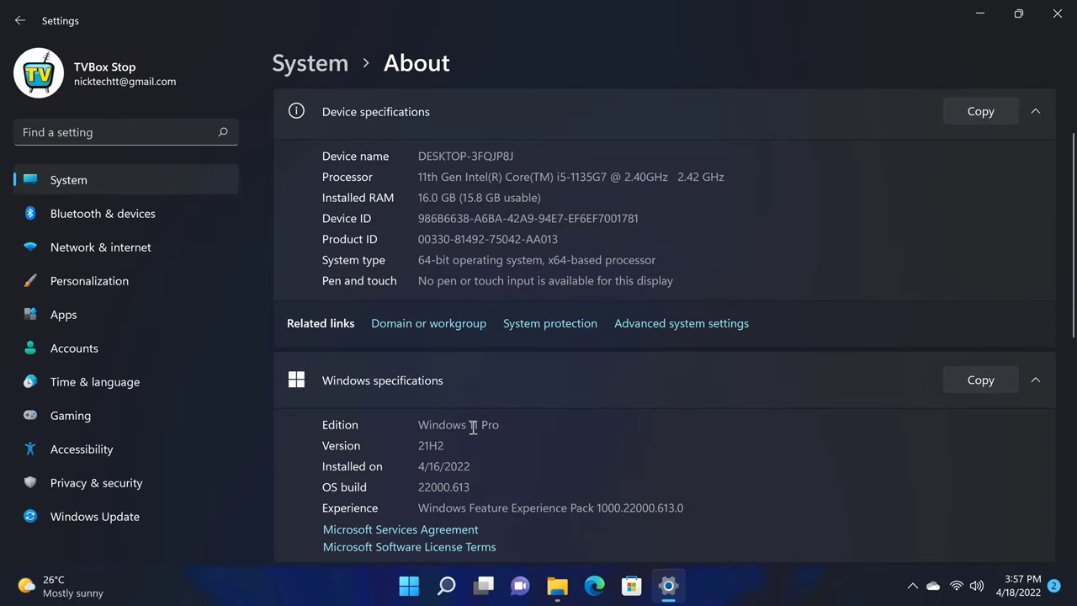
scroll(492, 427, up, 2)
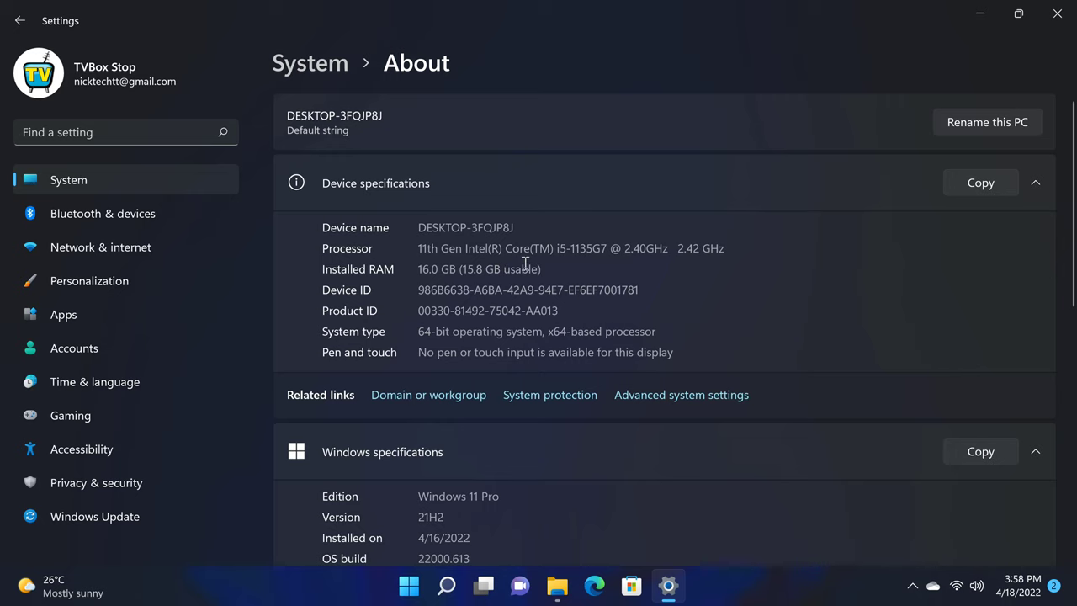
scroll(586, 265, down, 5)
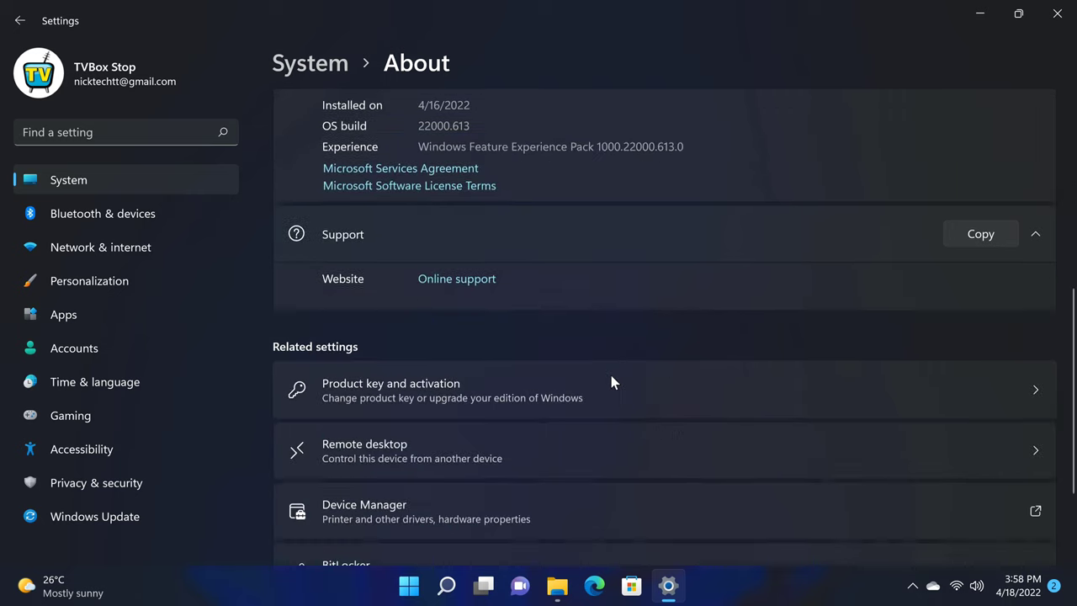
click(572, 364)
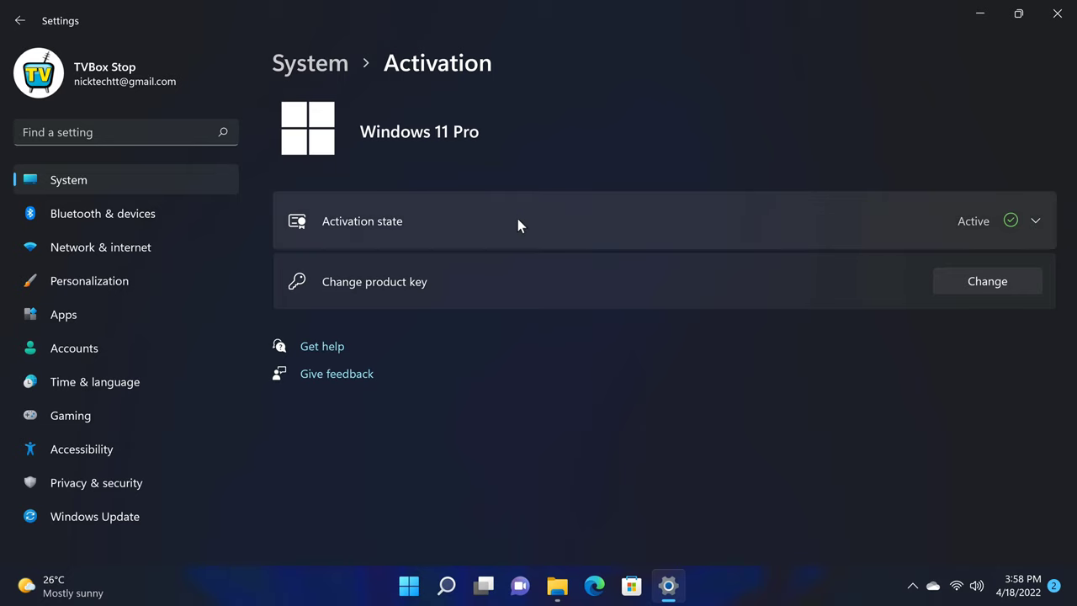
click(517, 220)
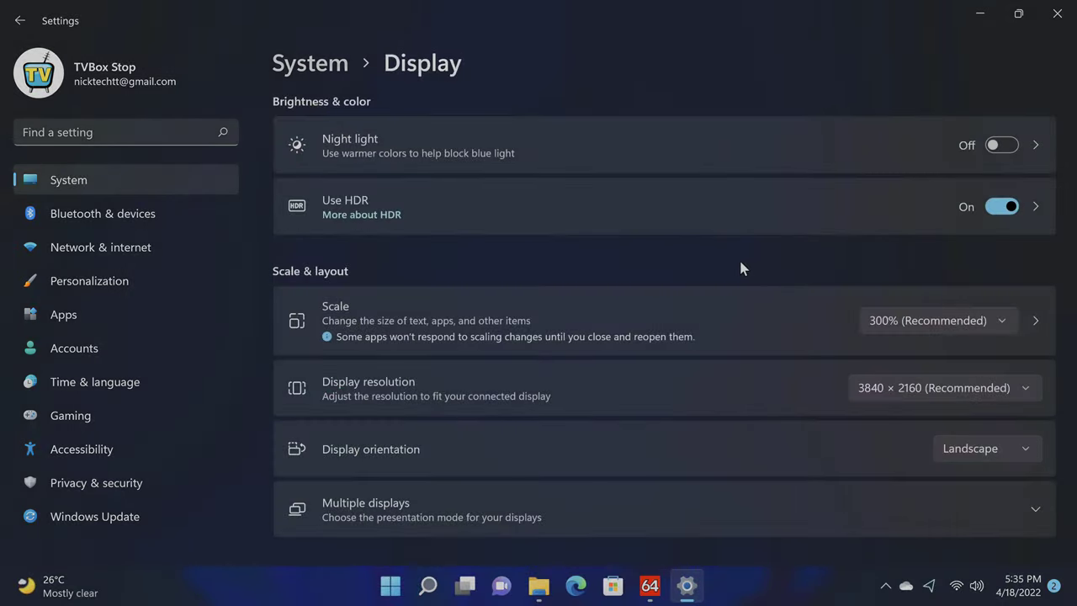
Check the available display resolutions and the display's HDR capabilities, and return to the Display settings
click(1018, 386)
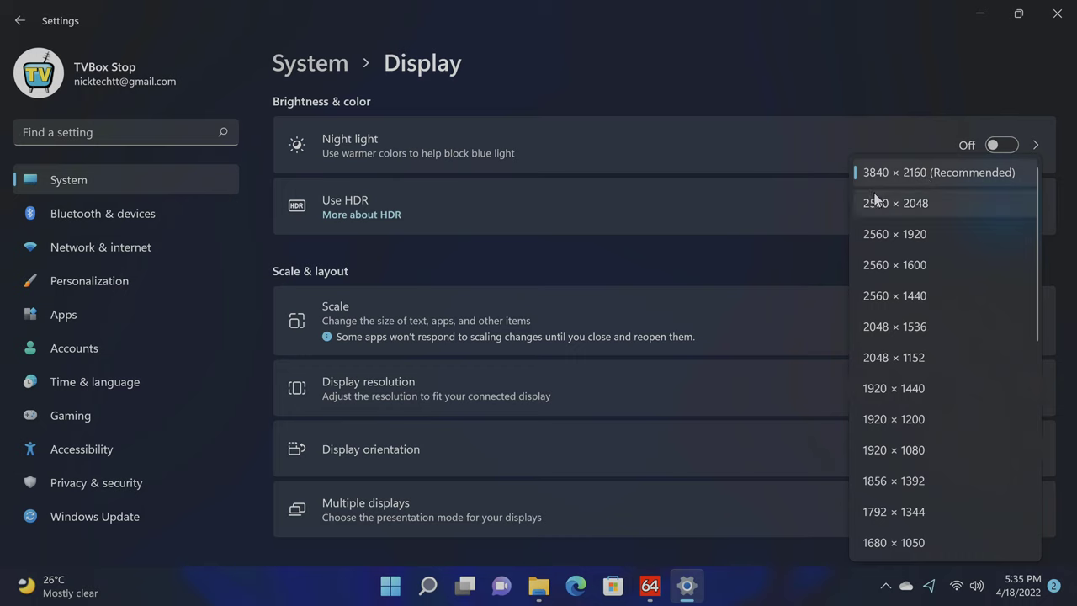
click(784, 217)
click(763, 217)
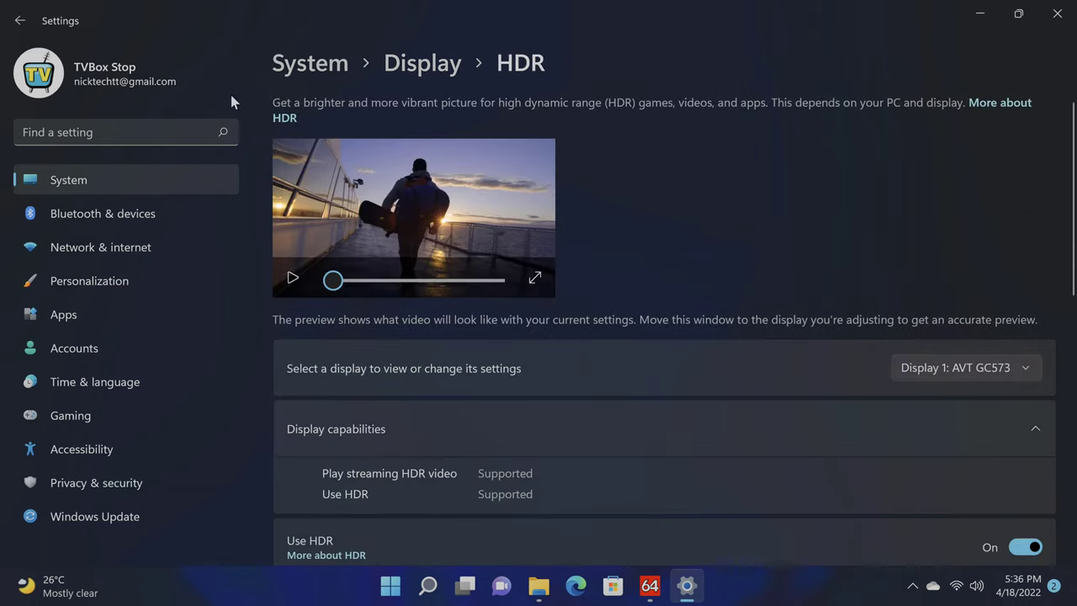
click(16, 20)
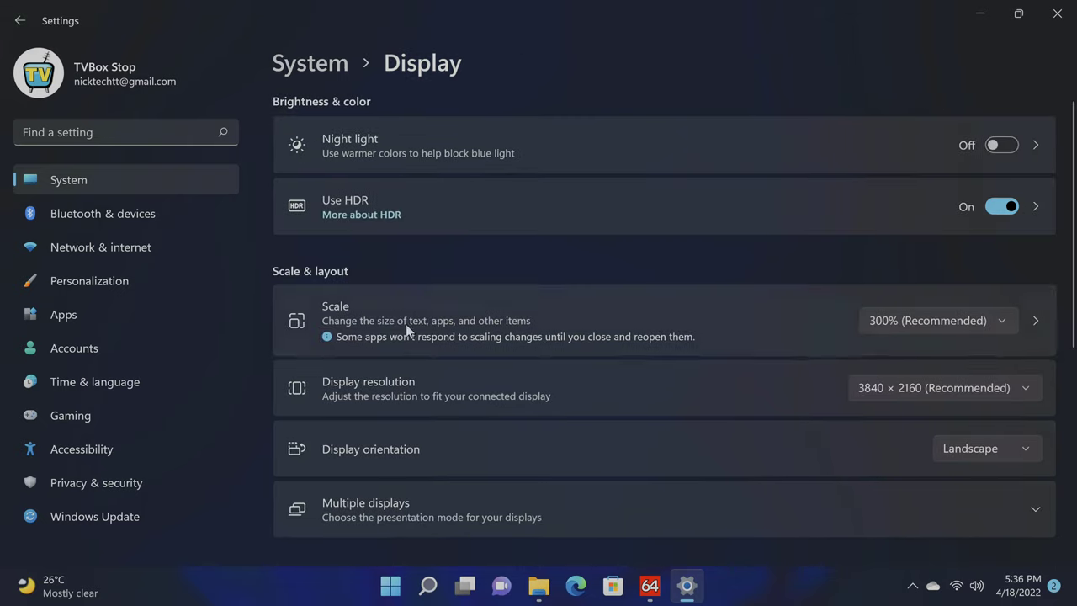
Check the advanced display information and list the available refresh rates
scroll(438, 403, down, 5)
scroll(438, 404, down, 1)
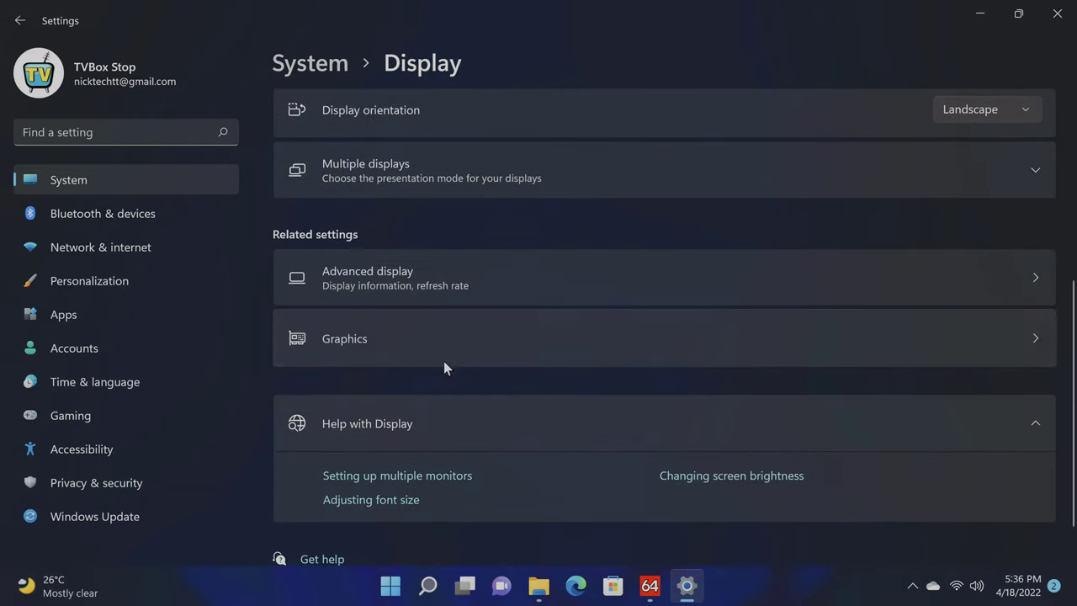
click(441, 284)
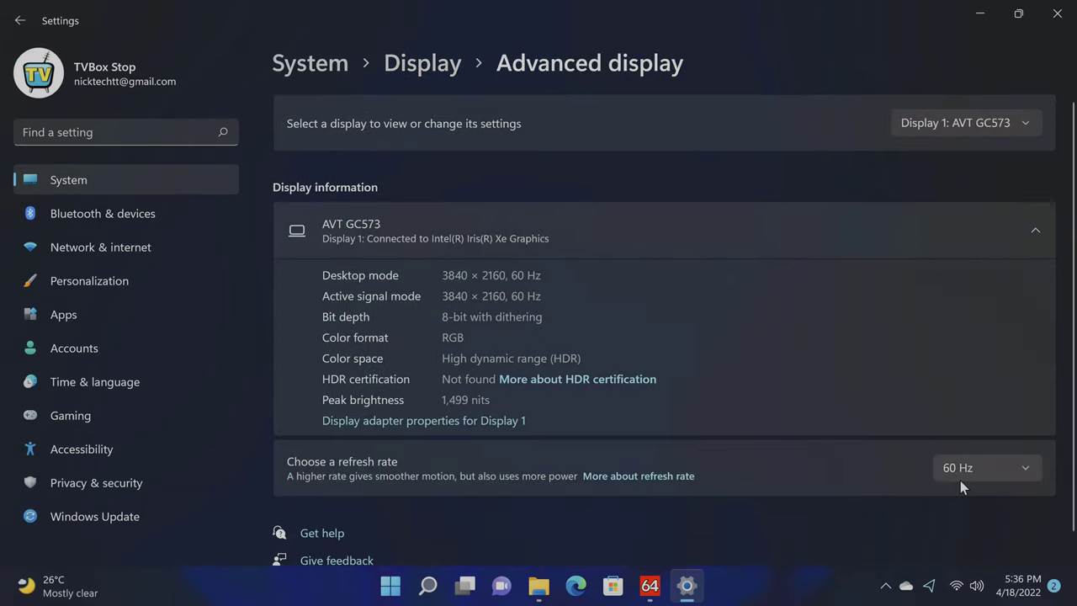
click(962, 476)
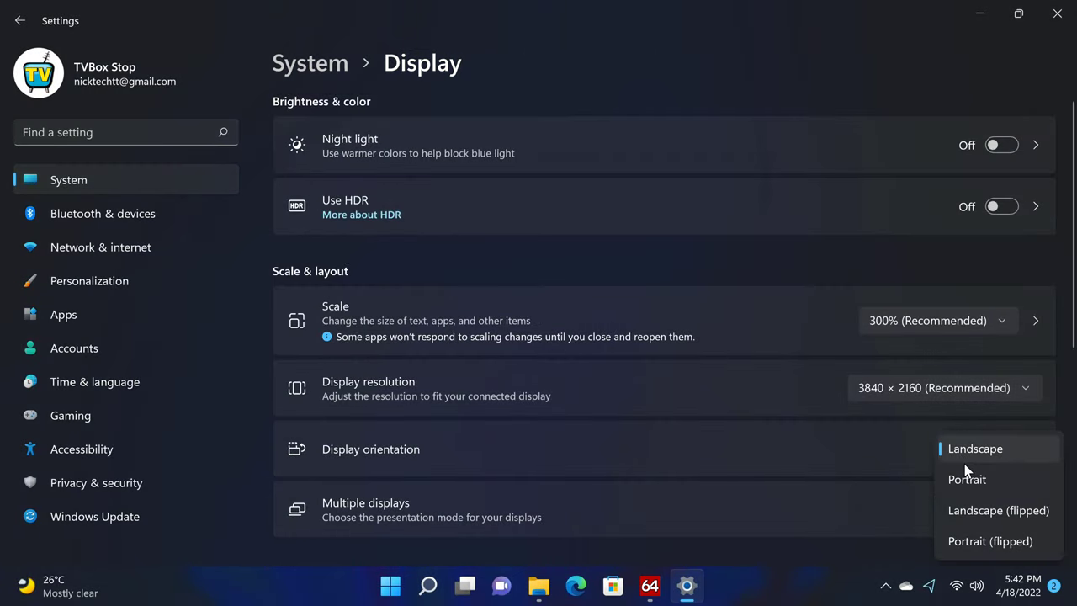
Try the Portrait, Portrait (flipped) and Landscape (flipped) display orientations, reverting the Portrait change
click(967, 479)
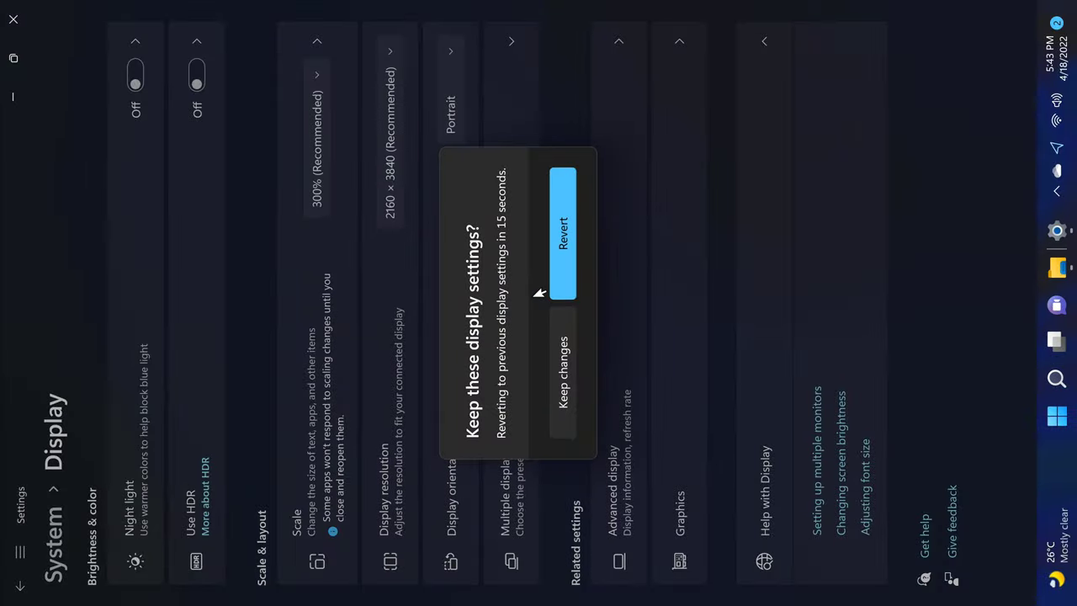
click(560, 241)
click(961, 448)
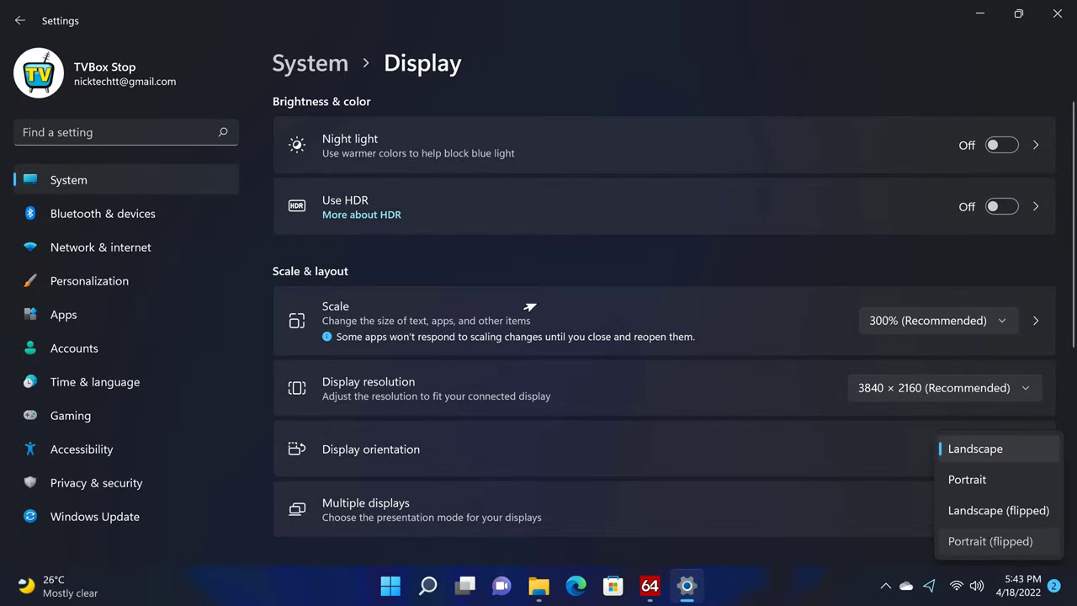
click(989, 539)
click(963, 449)
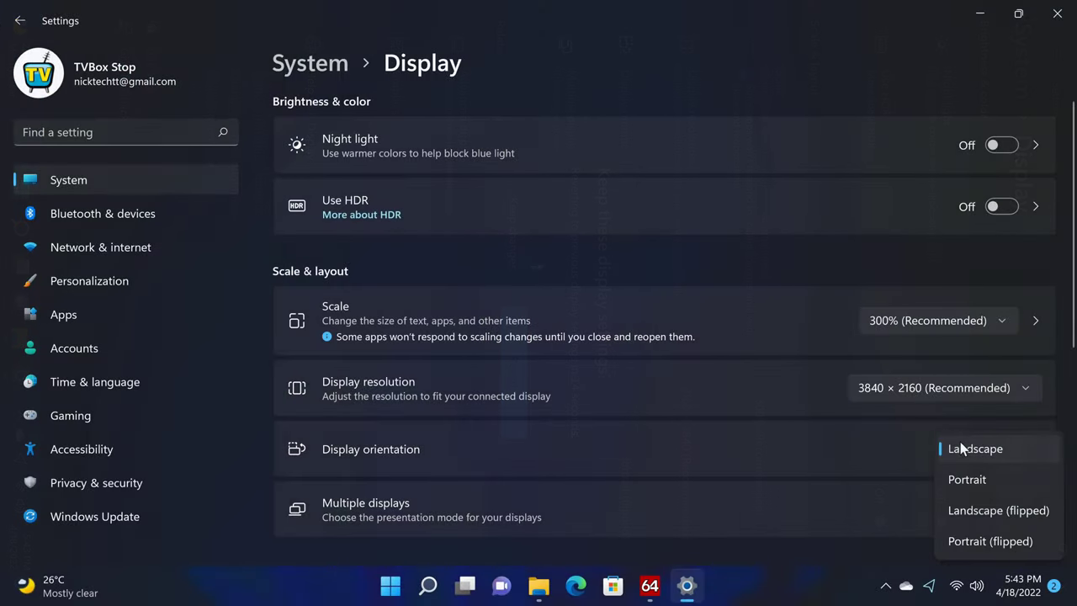
click(981, 510)
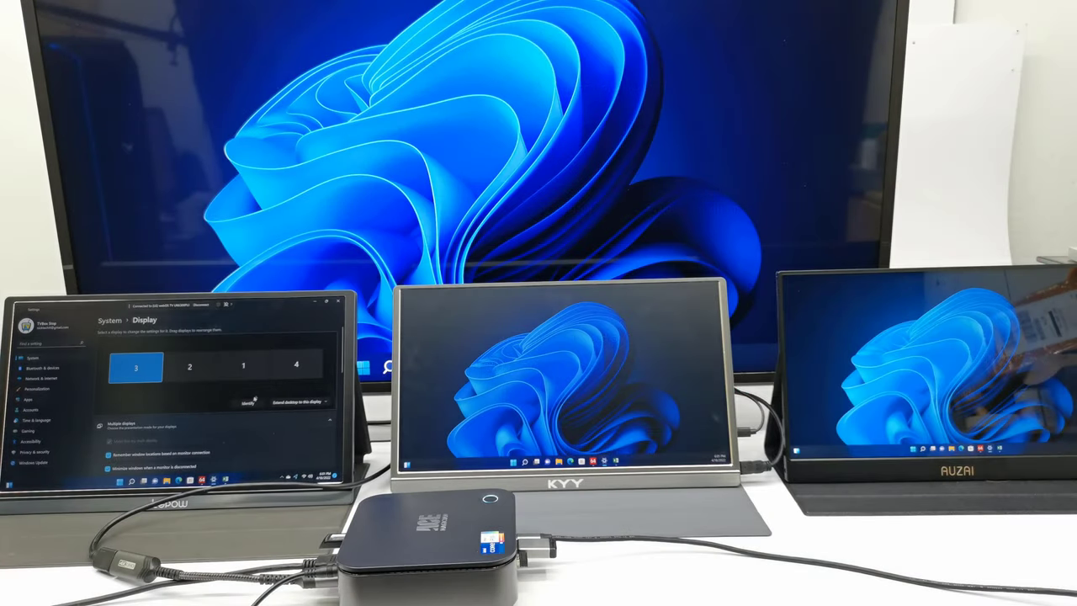
click(247, 404)
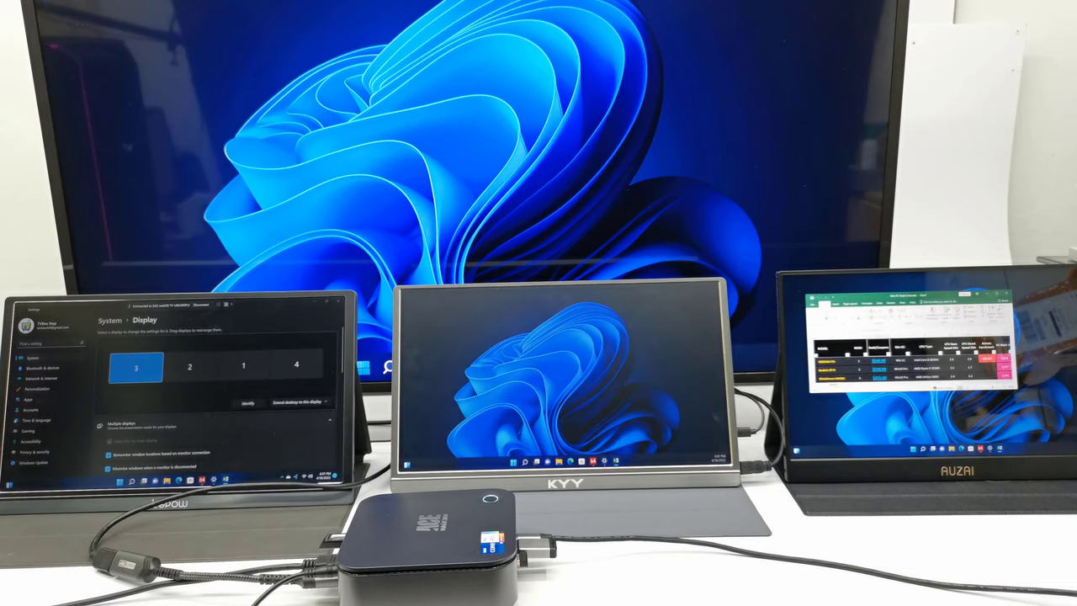
drag(909, 295, 228, 318)
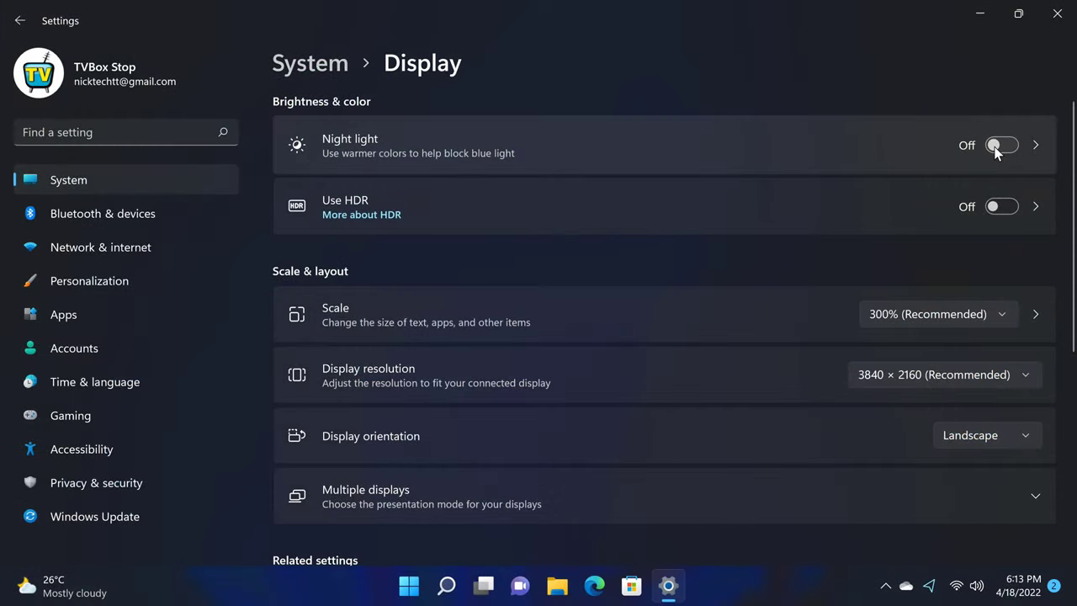
Try night light by switching it on and off again
click(997, 147)
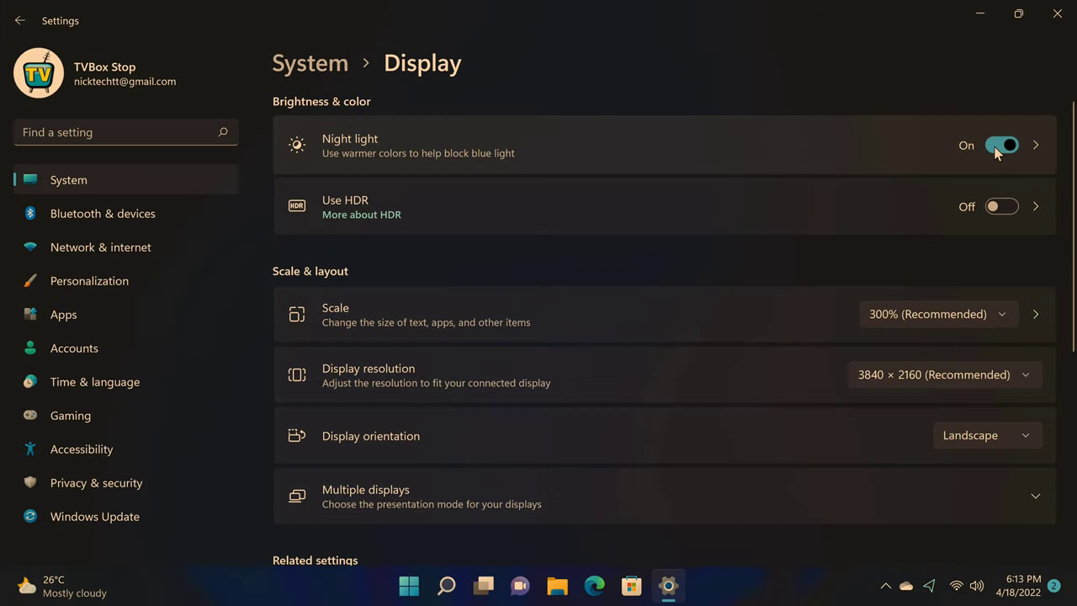
click(1000, 147)
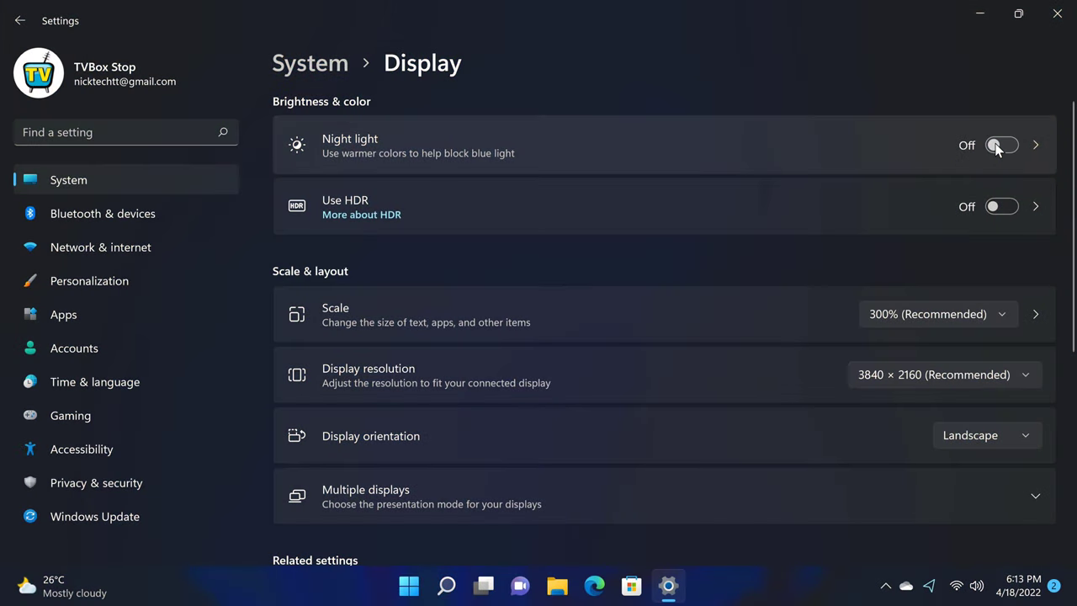
Turn on night light from its own settings page and increase its strength
click(884, 145)
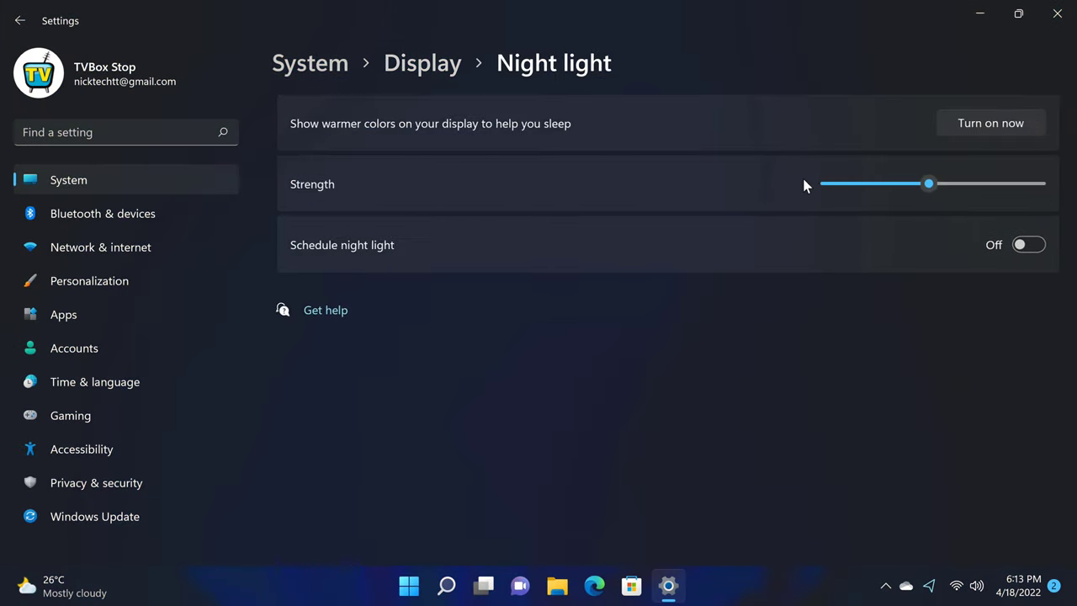
click(934, 125)
drag(927, 181, 968, 183)
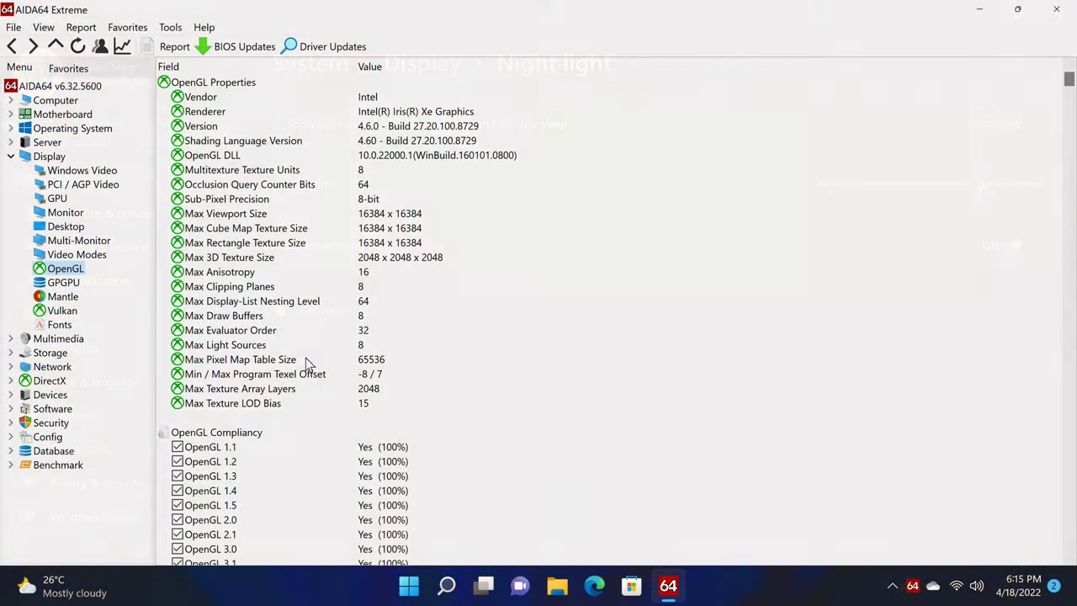
Review the OpenGL properties, version compliancy and the limits listed below them in AIDA64
scroll(306, 363, down, 5)
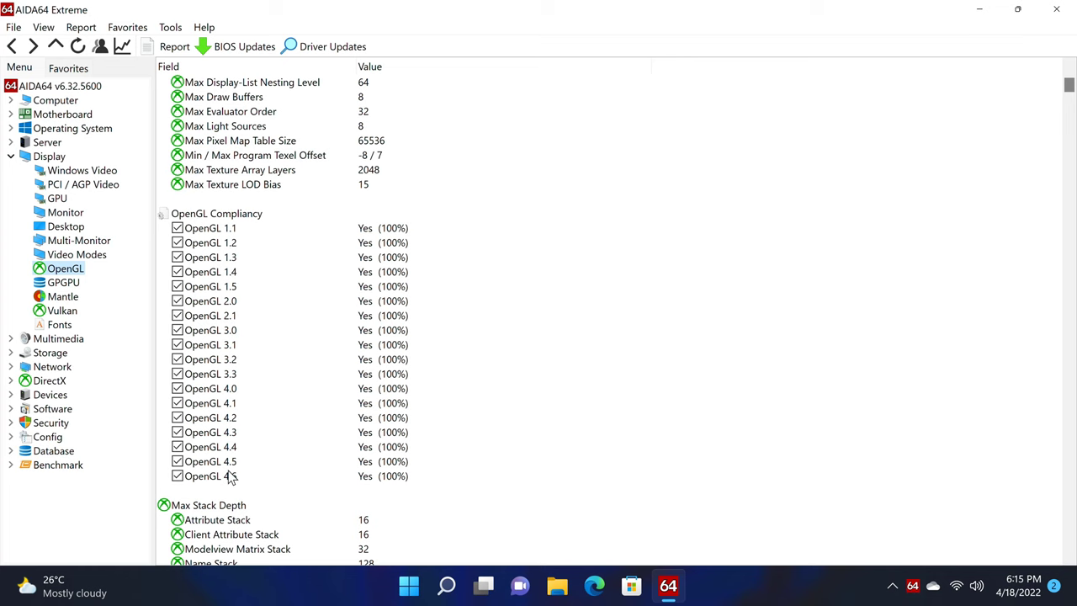
scroll(229, 477, down, 6)
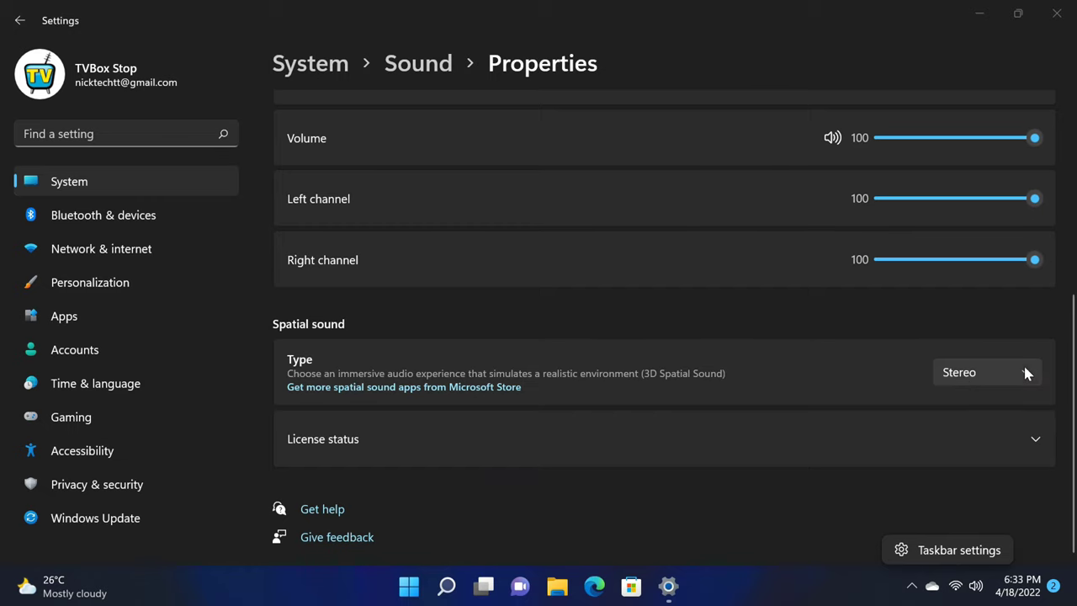
Set the output device's spatial sound type to Dolby Atmos for home theater
click(1025, 373)
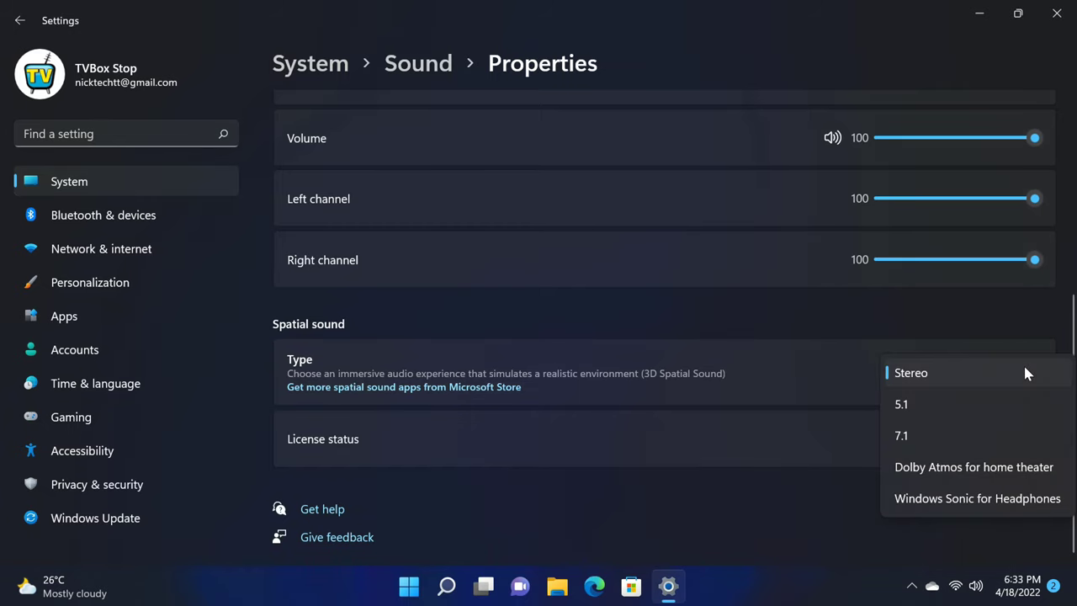
click(941, 471)
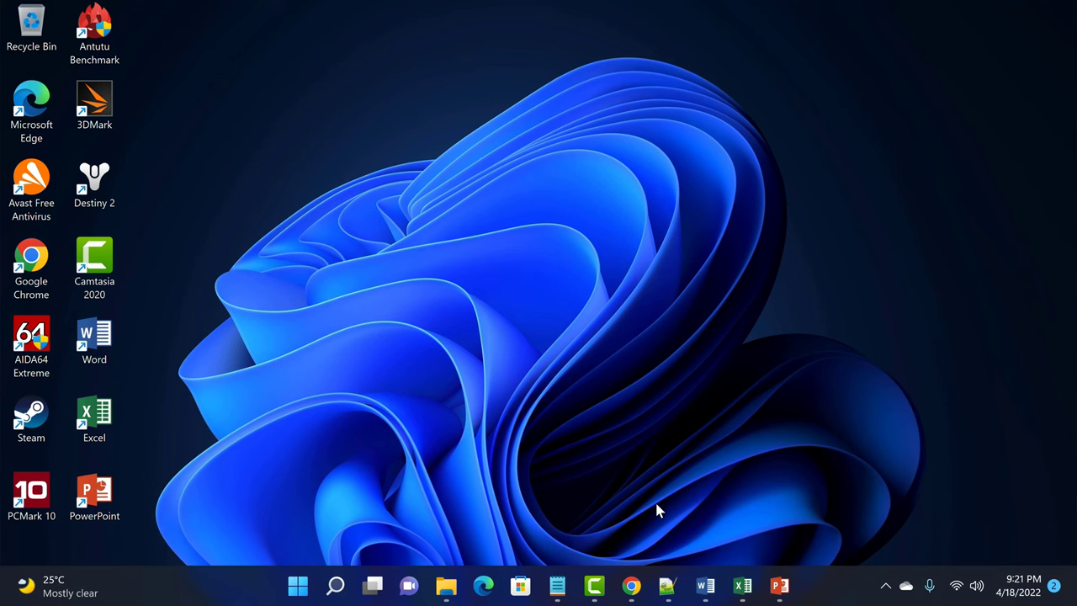
Bring up the open Word, Excel, PowerPoint and Notepad++ windows in turn, and browse the HTML code in Notepad++
click(704, 588)
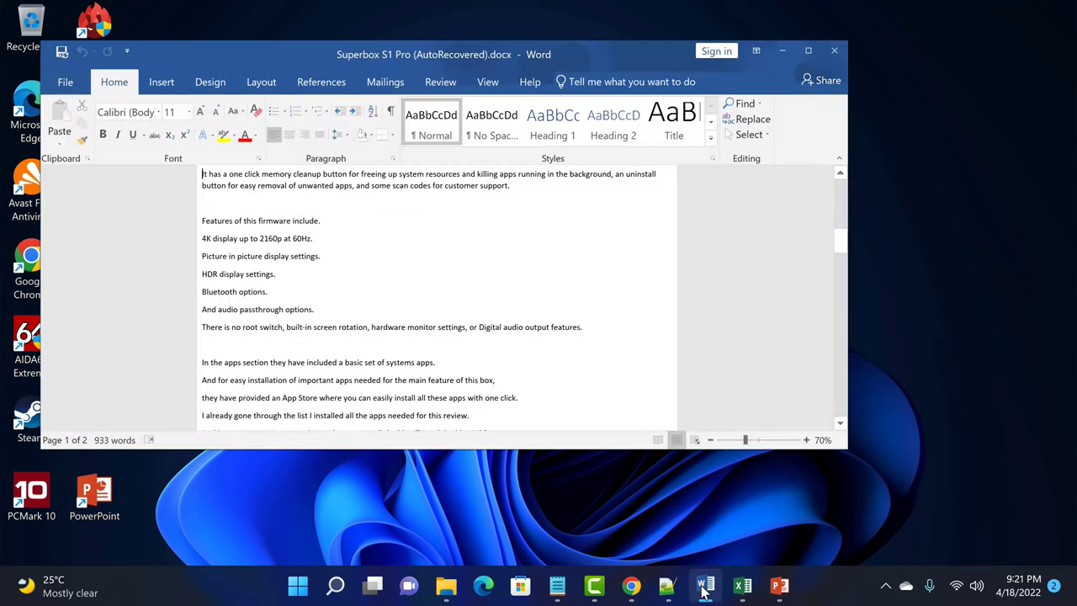
click(745, 589)
click(780, 587)
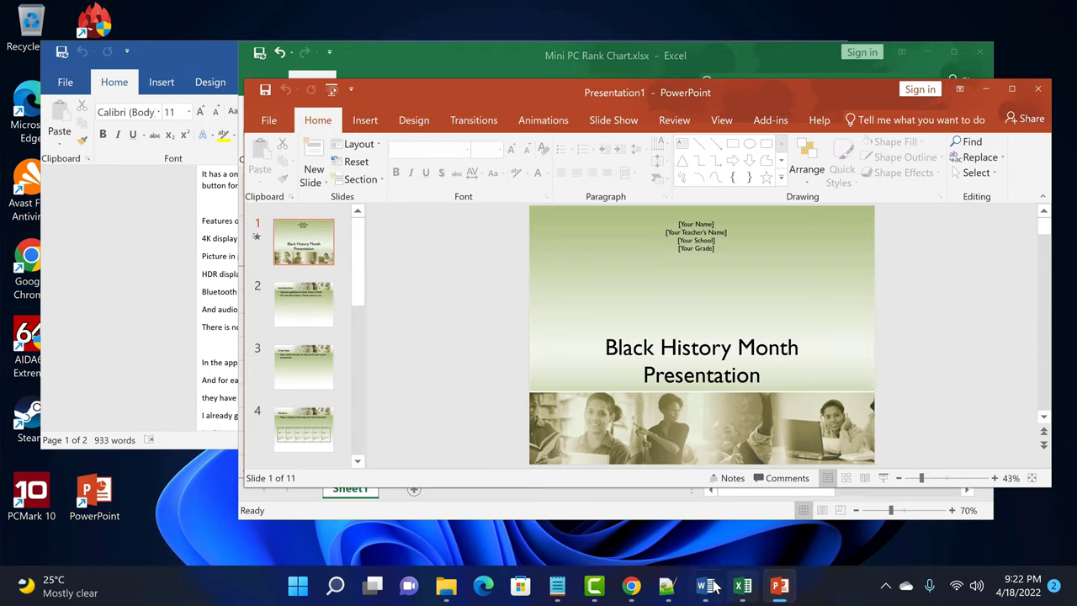
click(666, 587)
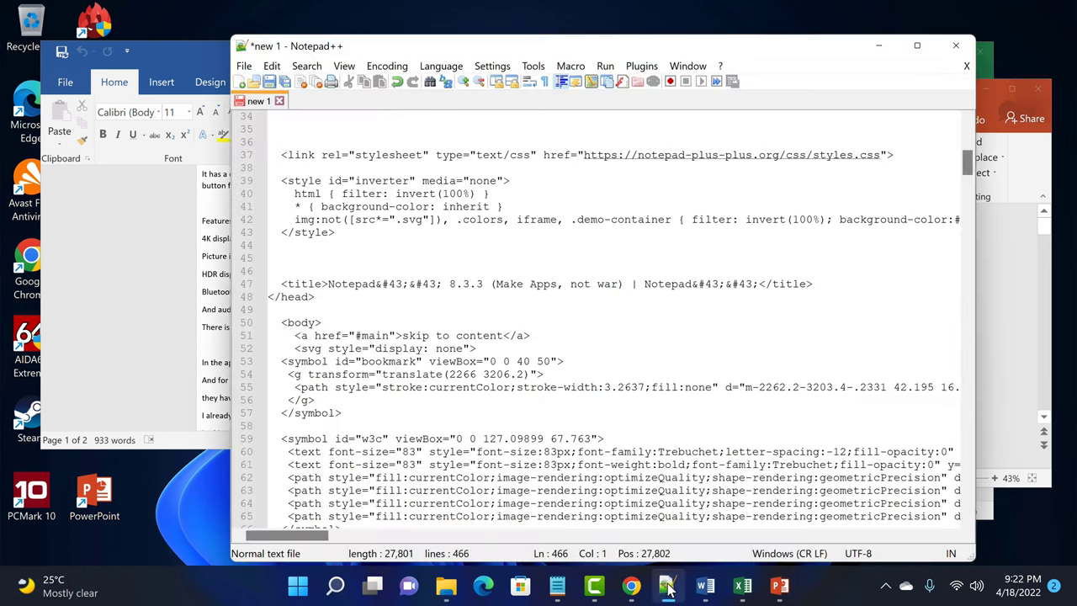
scroll(587, 299, up, 3)
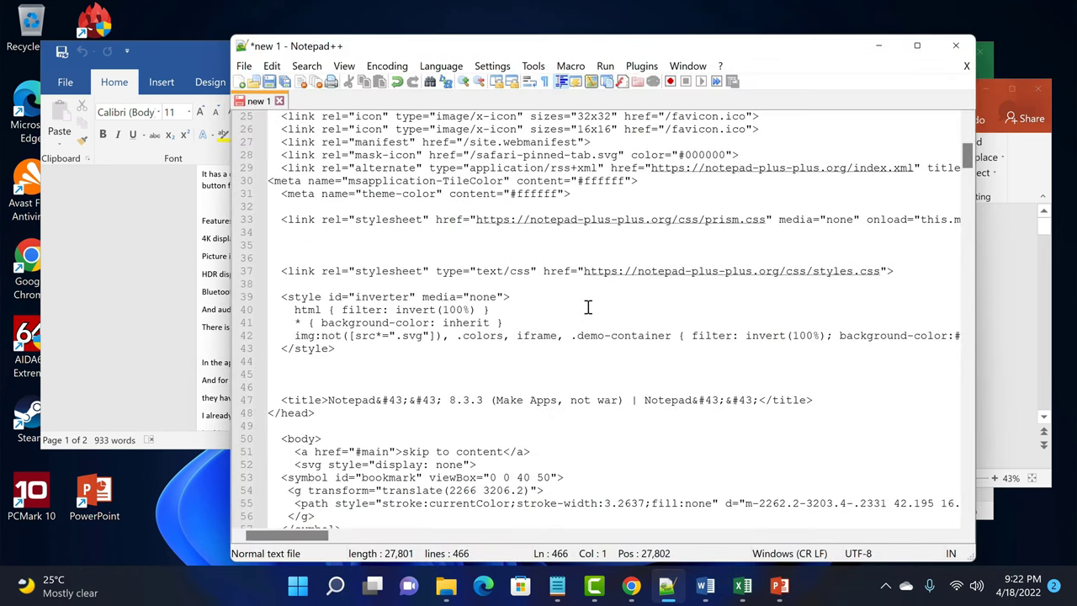
Switch to Edge and Chrome in turn, browsing the Microsoft Start Coronavirus news page and the ESPN article on the NBA defensive player award
scroll(588, 309, up, 8)
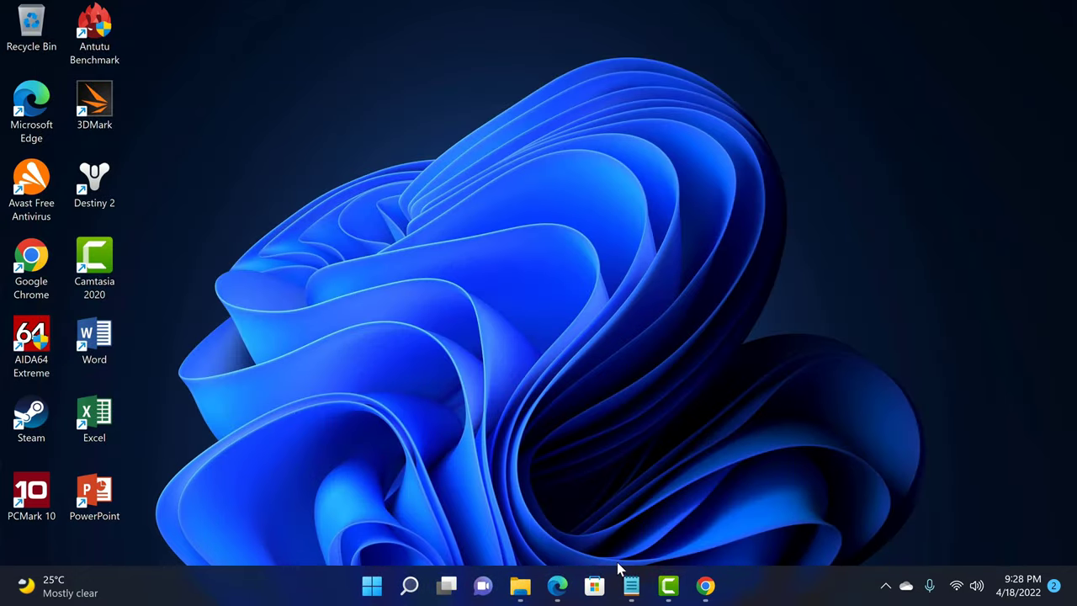
click(557, 584)
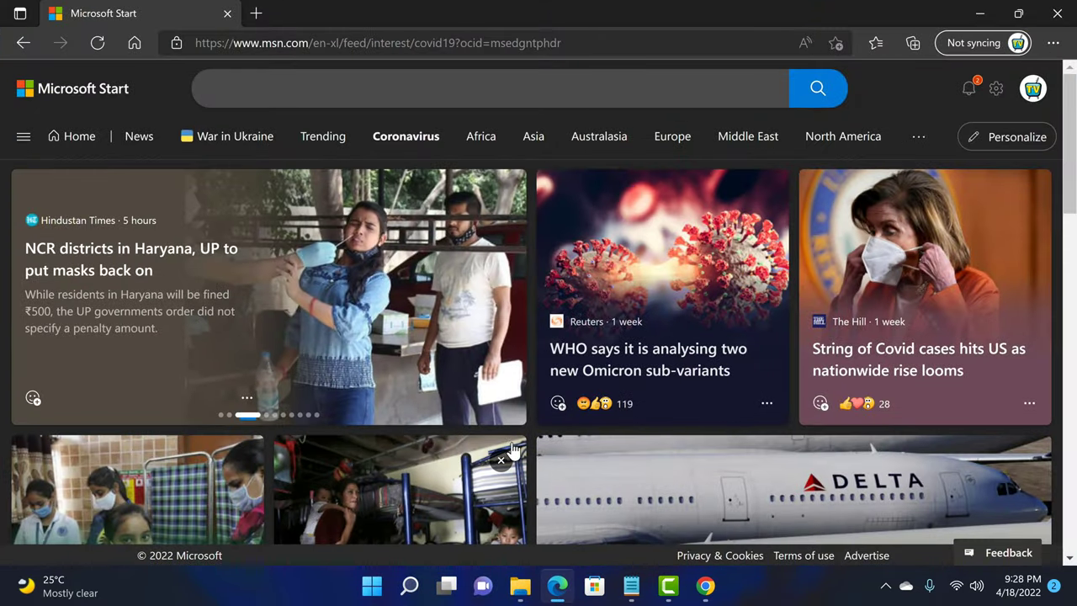
scroll(514, 452, down, 5)
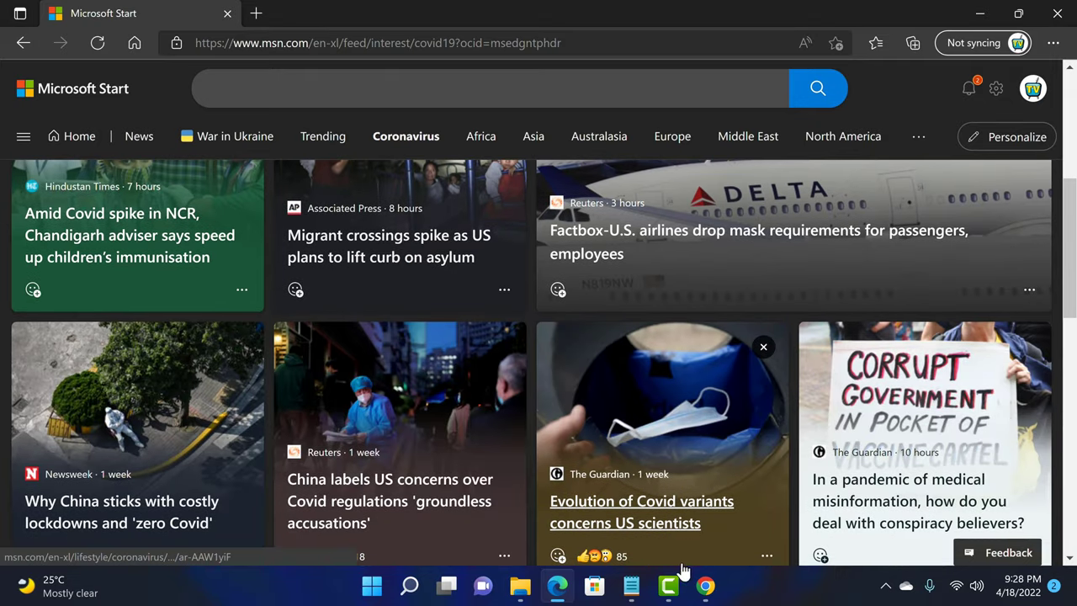
click(706, 584)
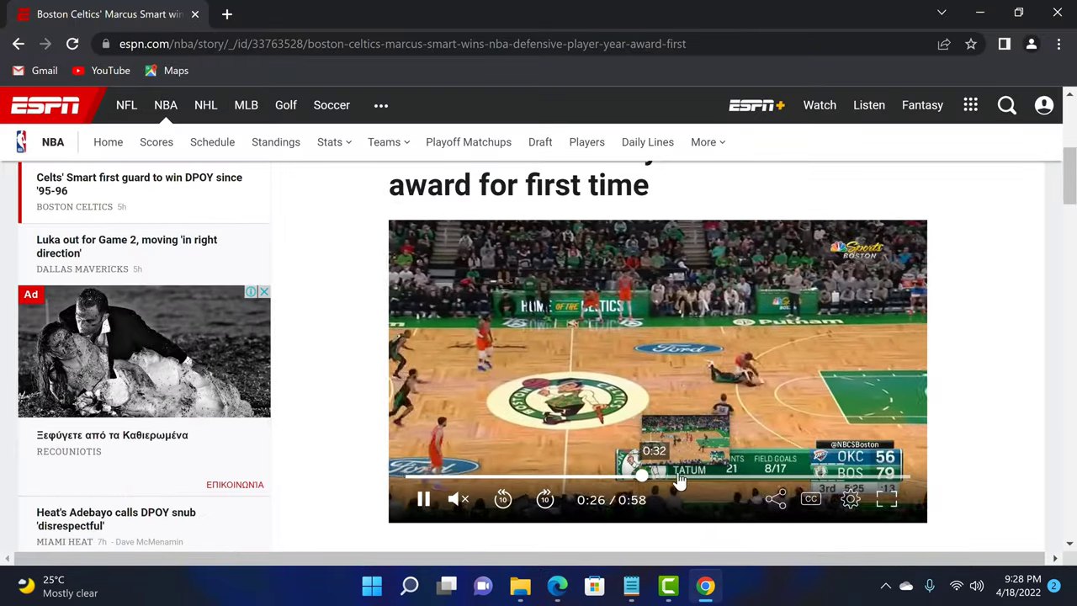
scroll(392, 375, down, 3)
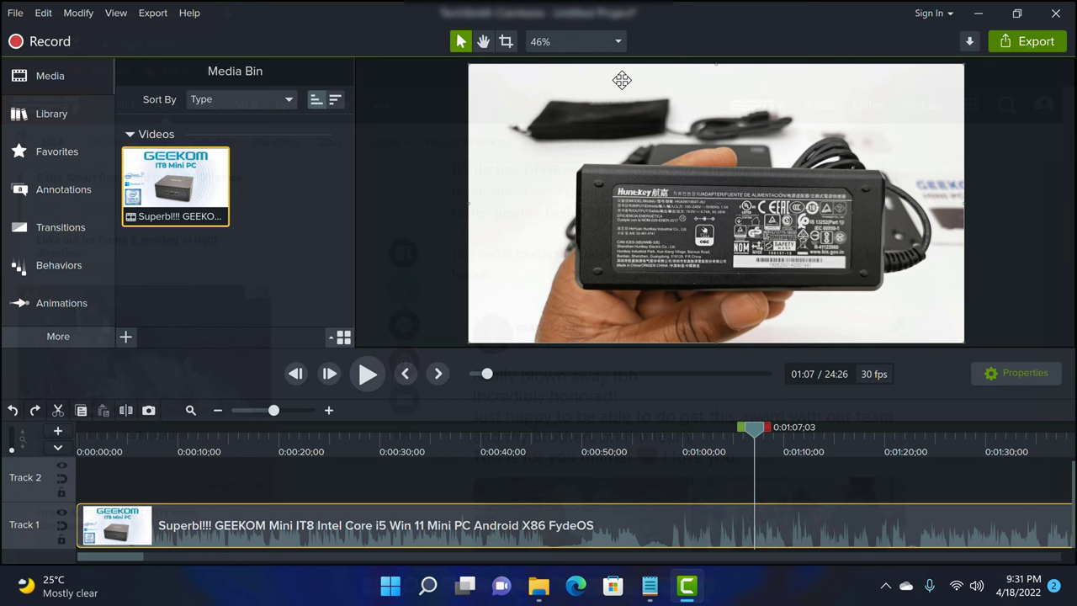
Review the Camtasia project settings, including canvas dimensions and frame rate, and close them without applying changes
click(616, 44)
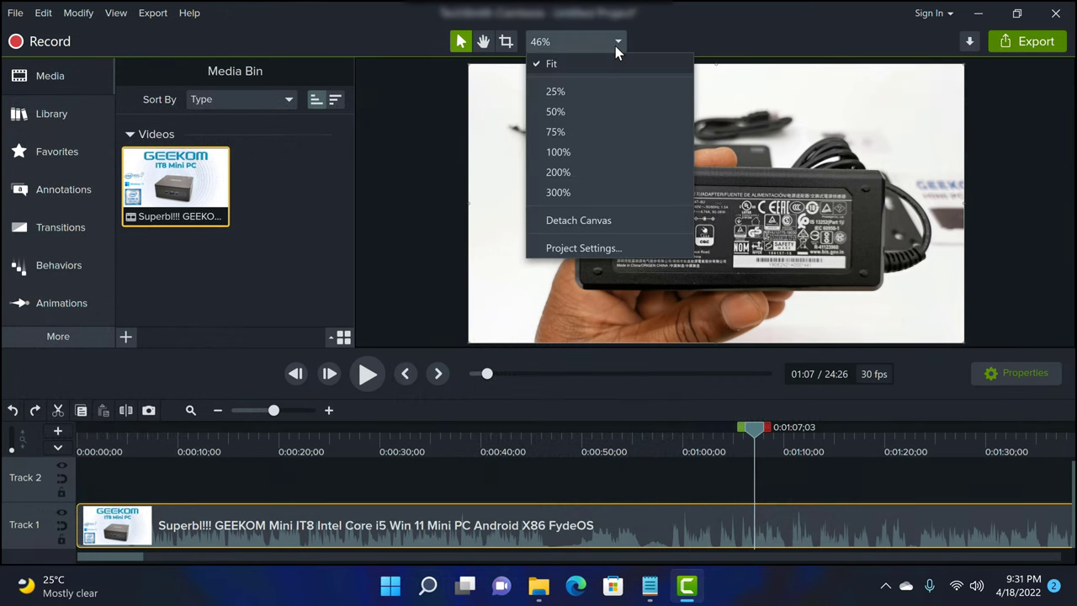
click(625, 247)
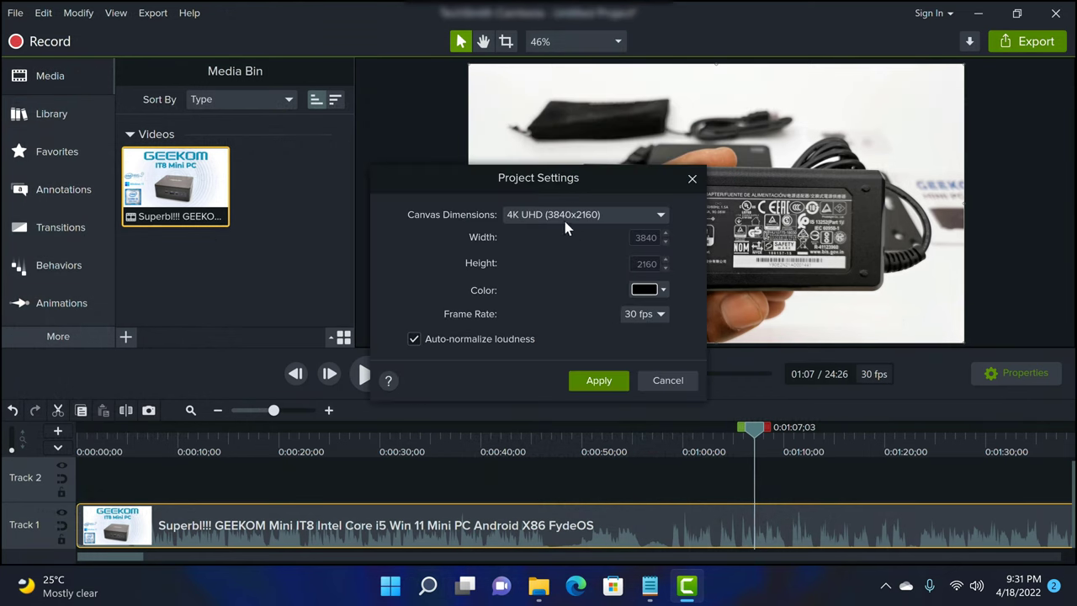
click(653, 377)
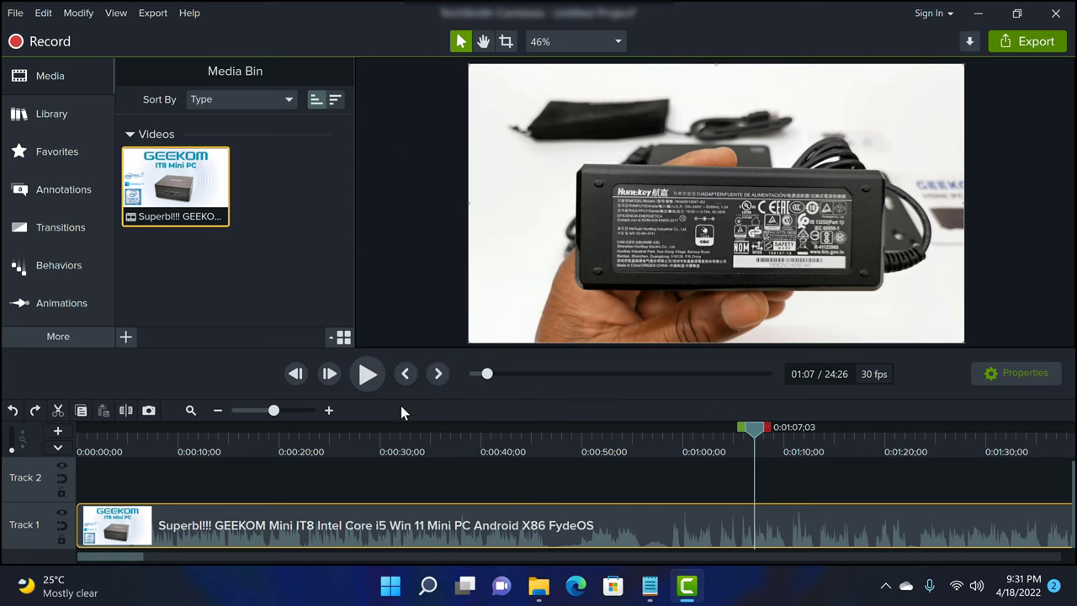
Split the Track 1 video at 0:01:07;03 and 0:01:21;19, and move the segment between the cuts along the timeline
click(127, 410)
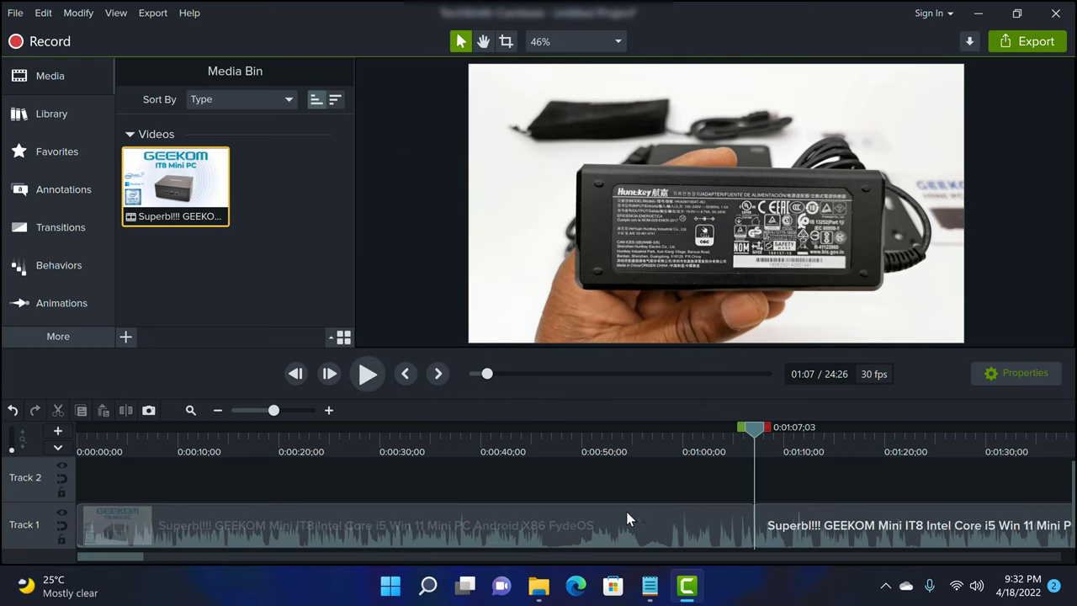
click(749, 517)
drag(754, 429, 902, 446)
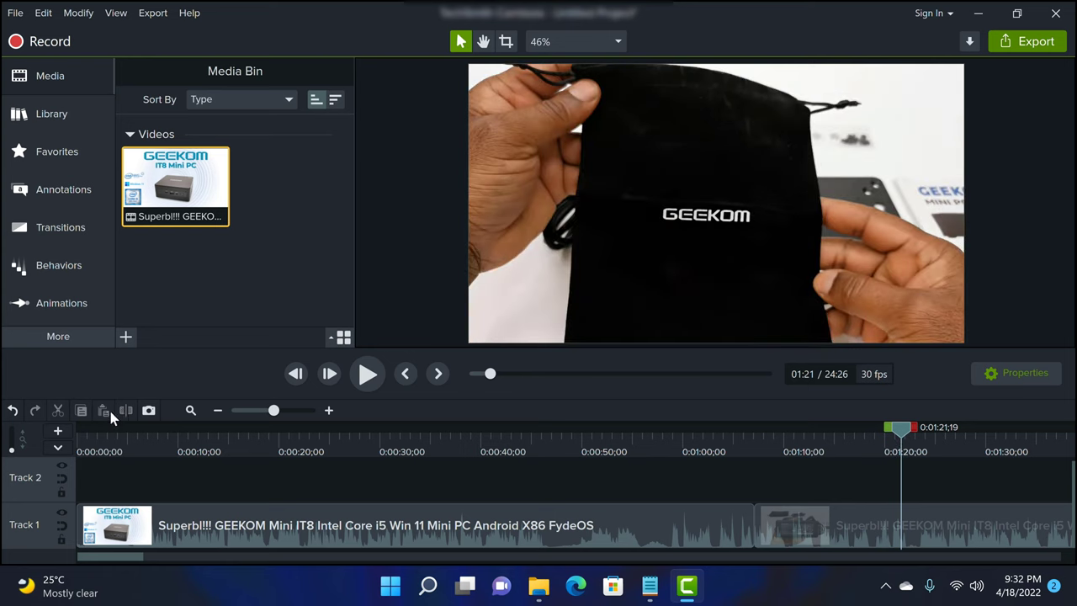
click(864, 525)
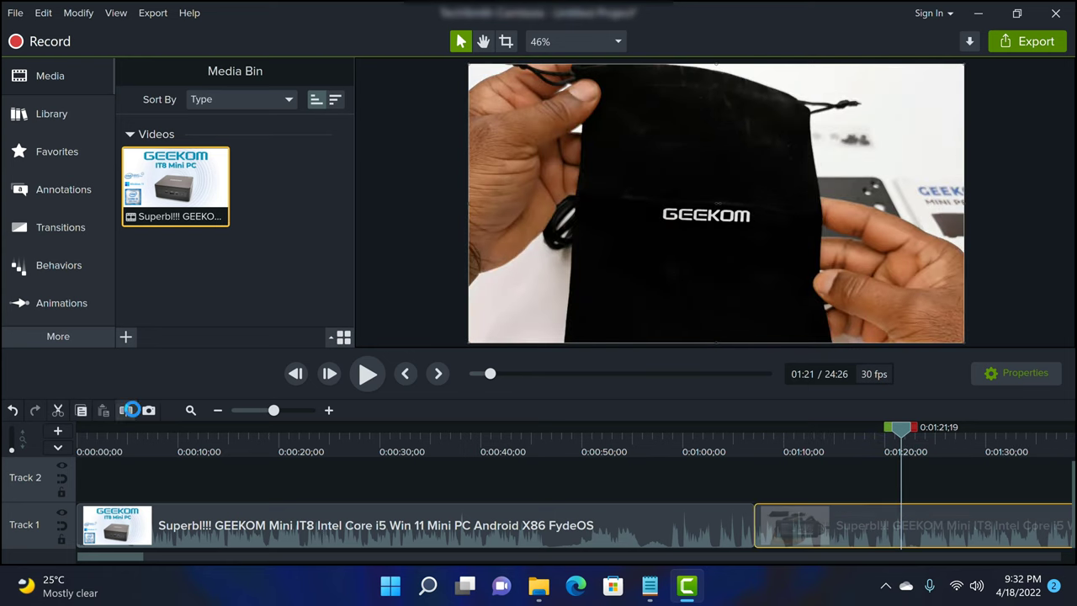
click(125, 410)
drag(790, 525, 926, 492)
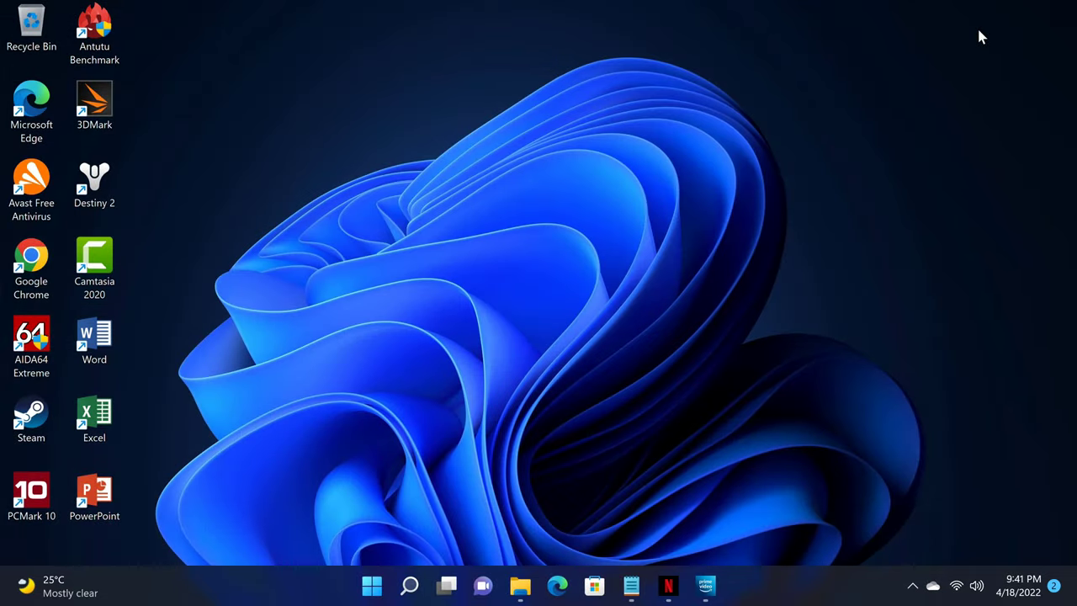
Switch to Netflix to view the playback format badges of Rescued by Ruby, and bring up Prime Video
click(665, 591)
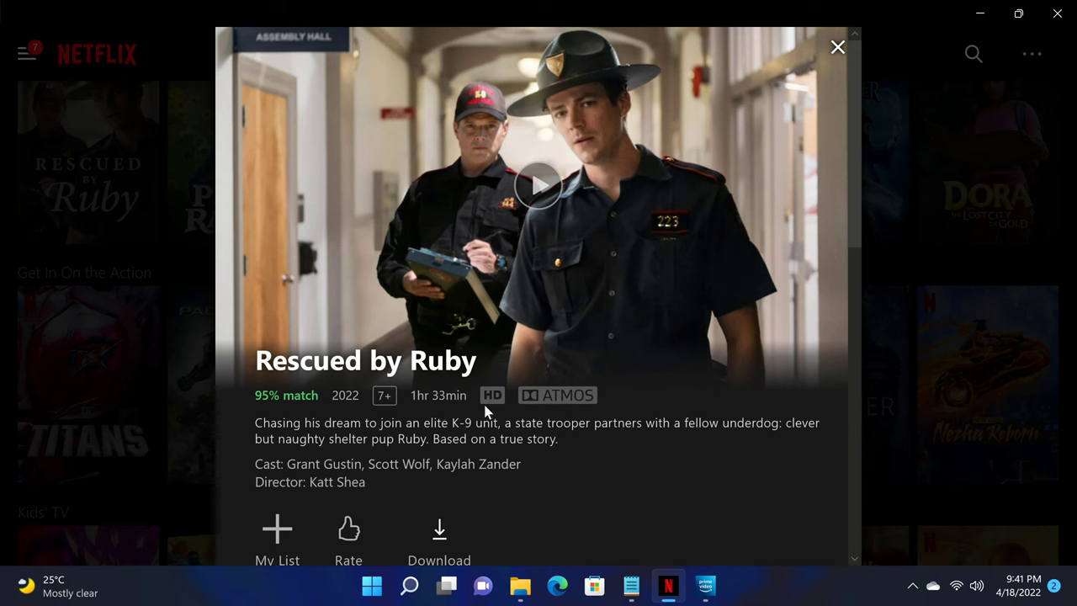
click(700, 585)
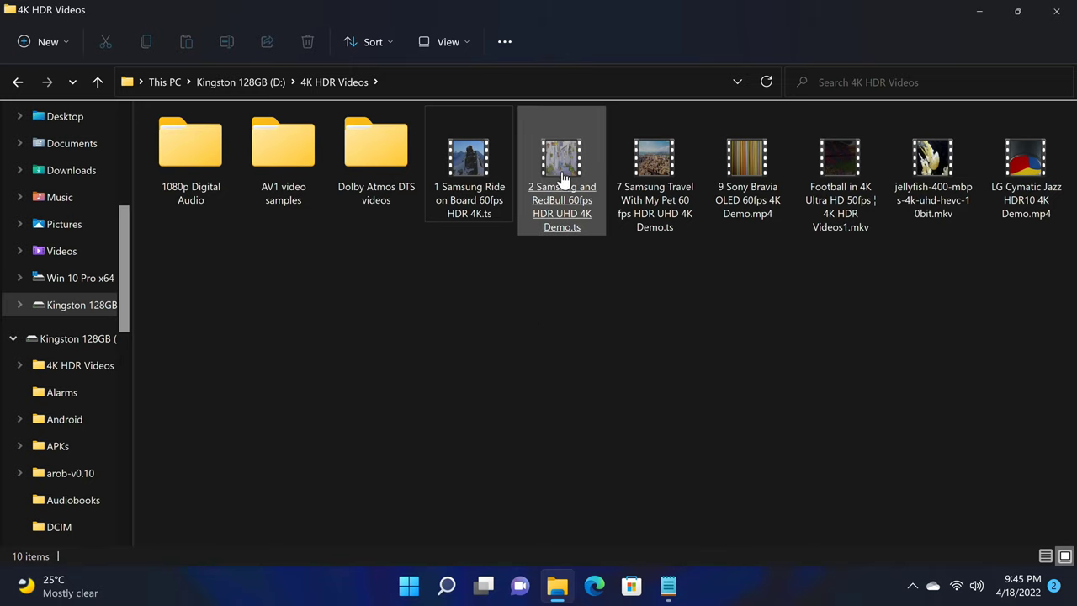
click(575, 204)
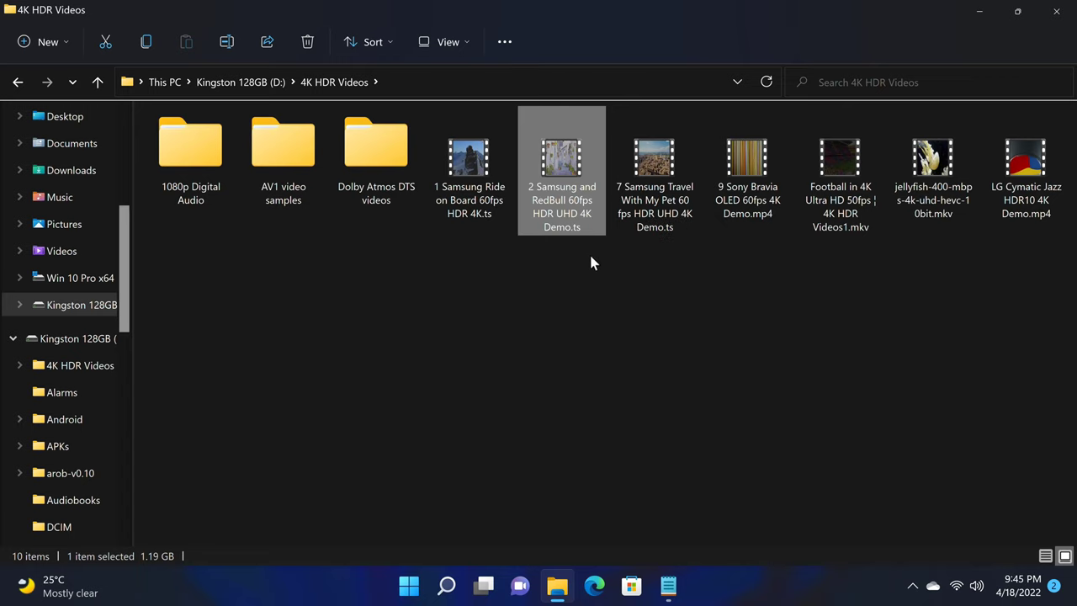
click(660, 268)
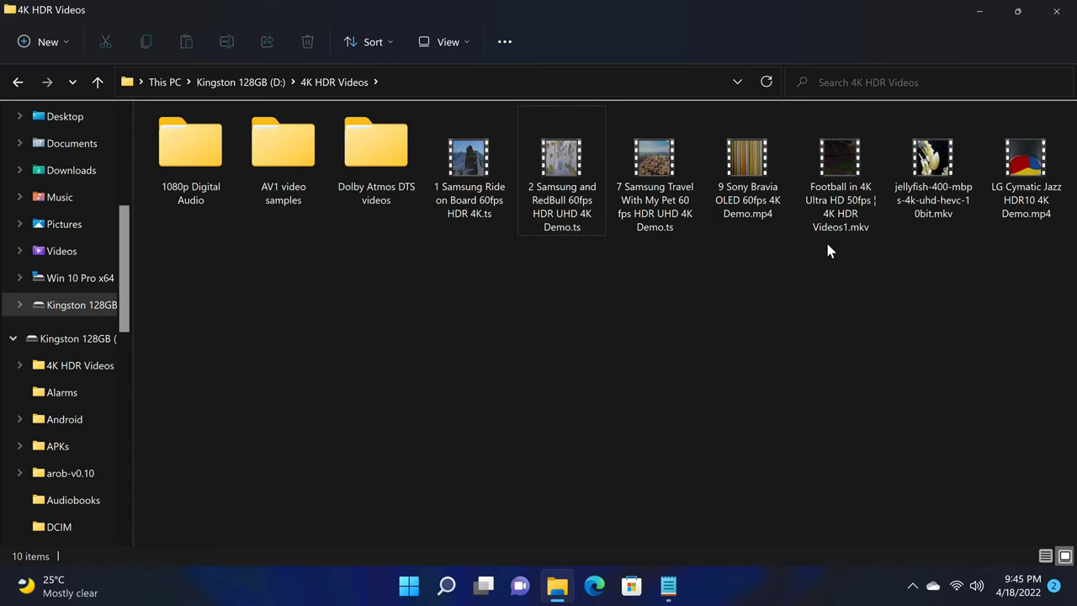
click(566, 223)
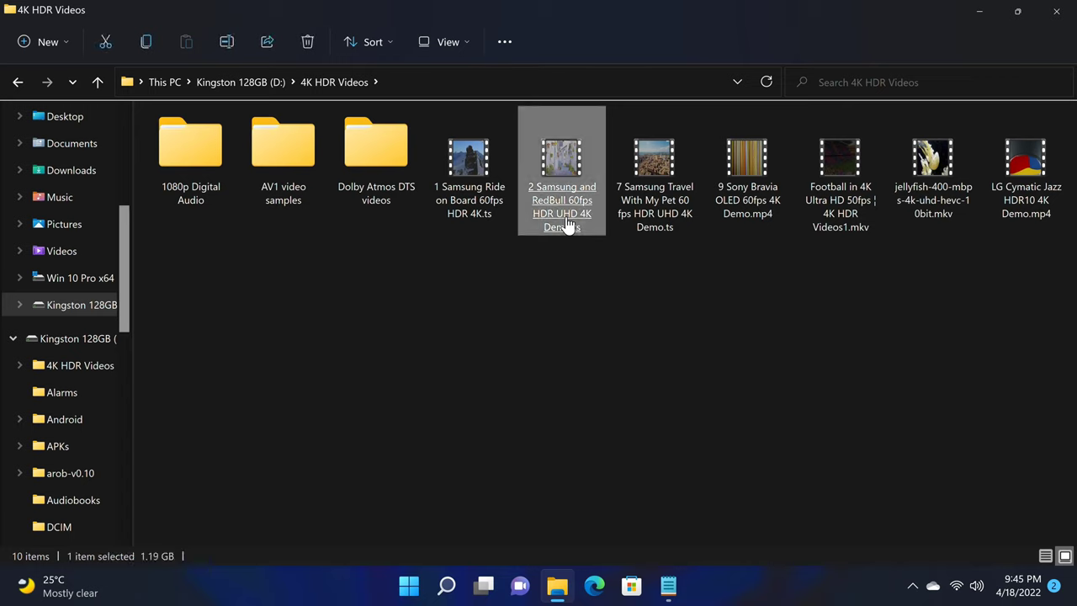
click(595, 280)
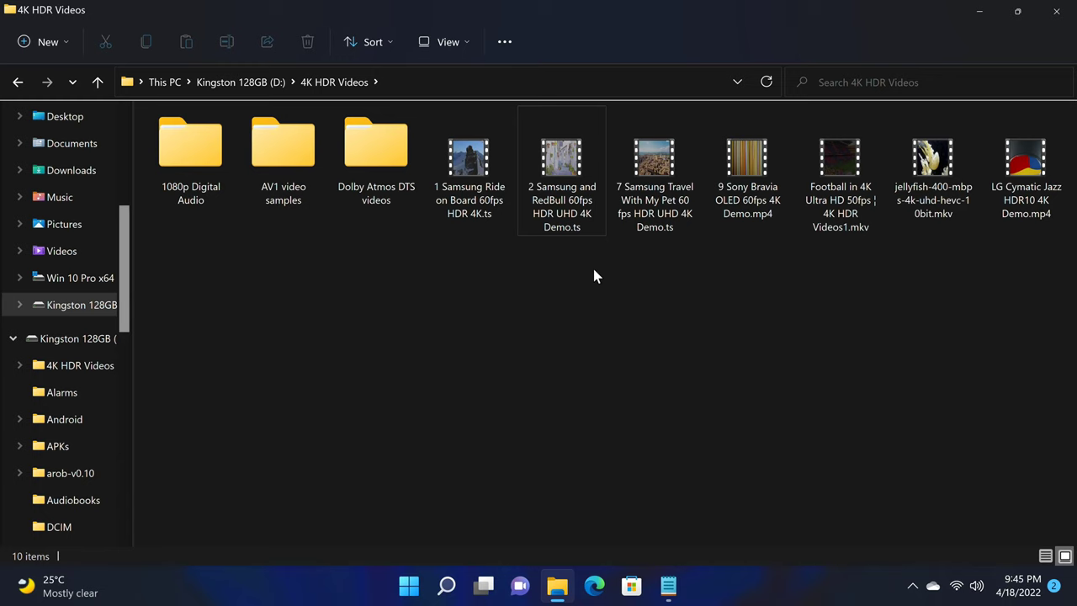
Open the 2 Samsung and RedBull 60fps HDR UHD 4K Demo.ts video in Movies & TV, making it the default for .ts files
click(562, 209)
double_click(562, 215)
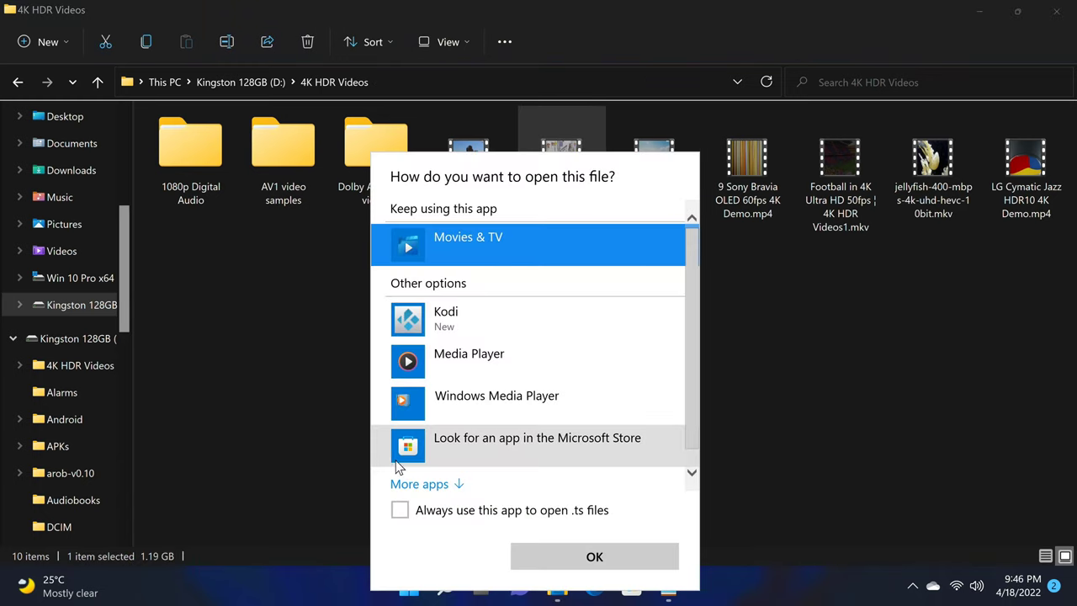
click(398, 510)
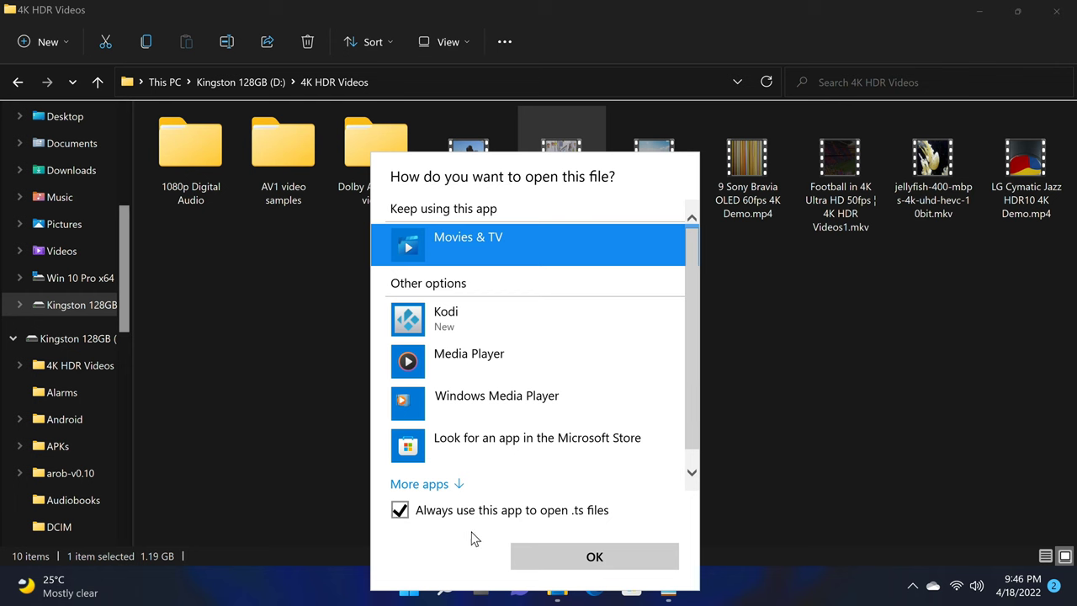
click(566, 557)
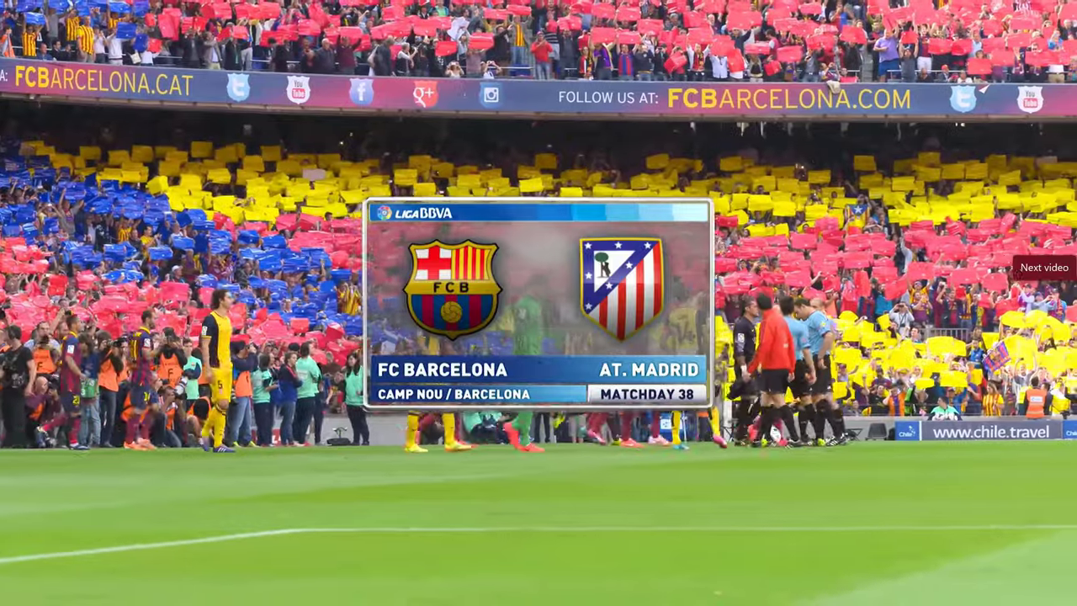
mouse_move(1072, 306)
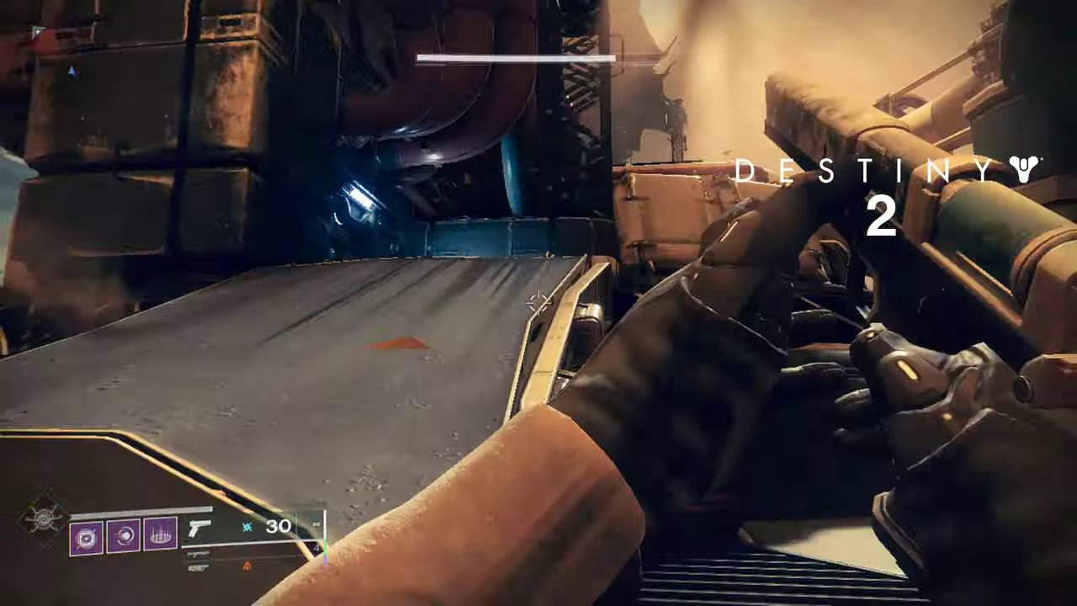
key(w)
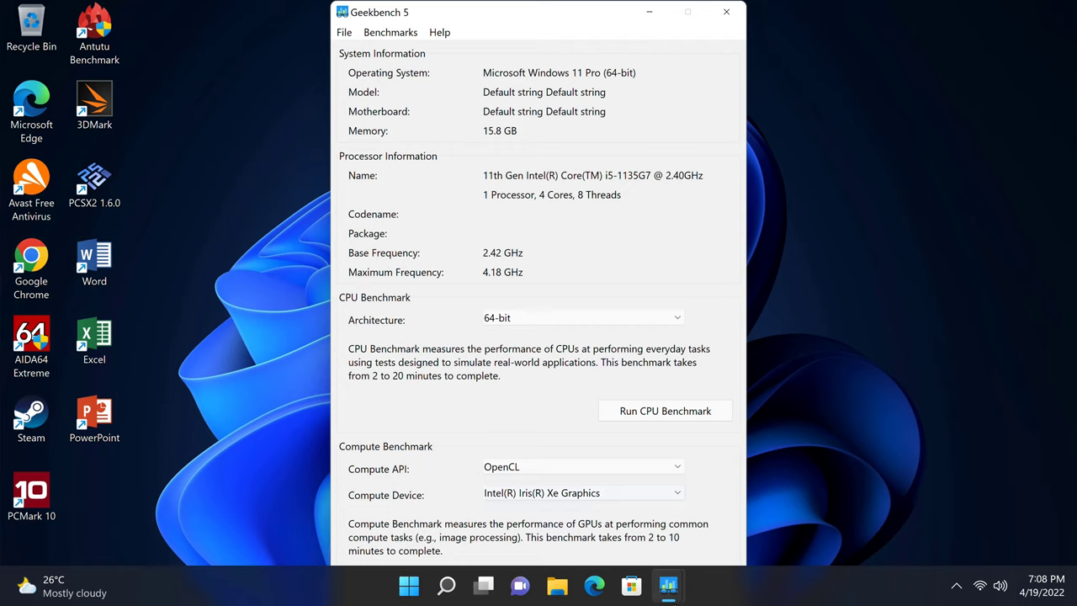
Bring up the Geekbench 5 window to view its benchmark information
mouse_move(680, 591)
click(706, 530)
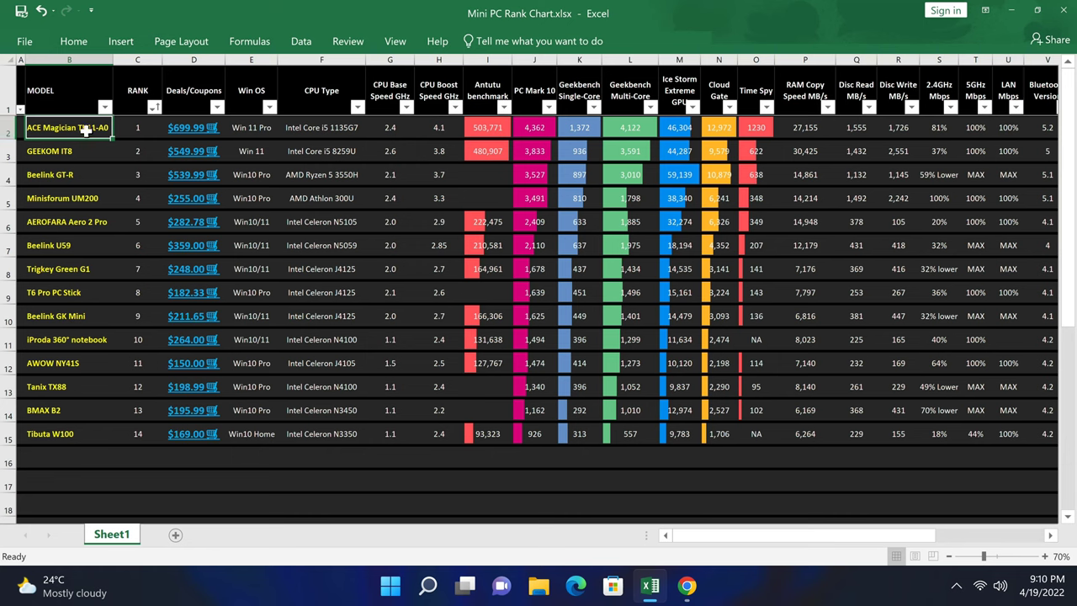
Check the rank, PC Mark 10 and Antutu benchmark cells of the ACE Magician TK11-A0 in Mini PC Rank Chart.xlsx
click(130, 127)
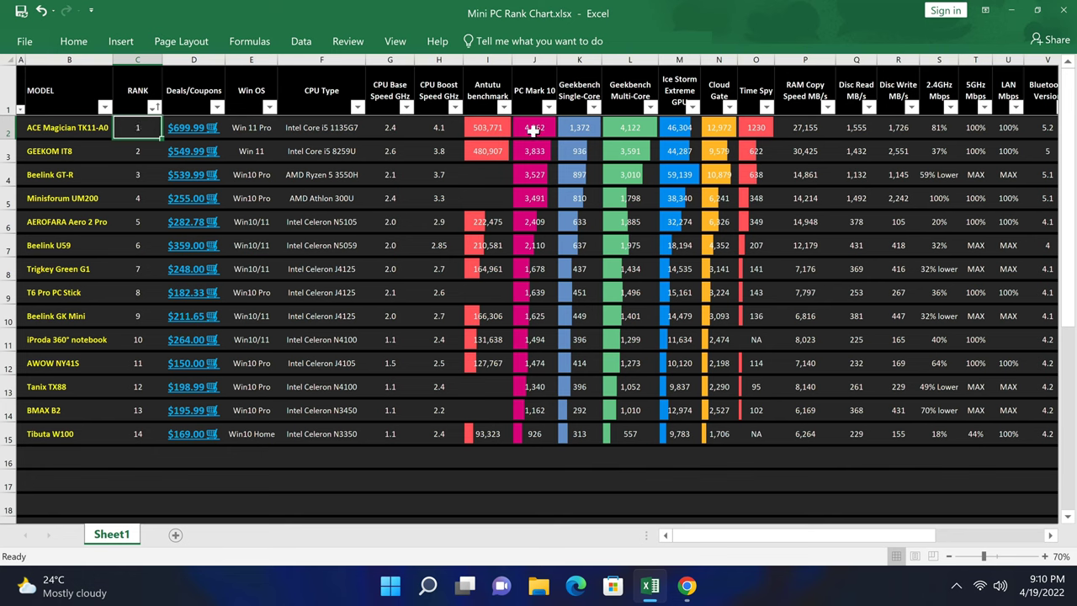
click(533, 130)
click(492, 126)
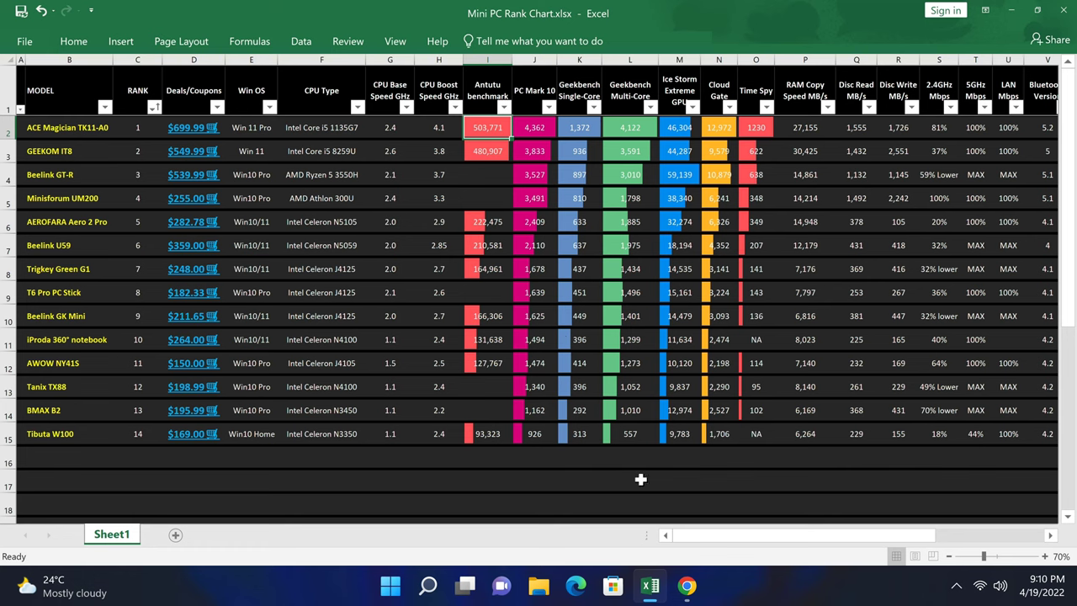
Switch to Chrome and browse the Mini PC Rank chart on tvboxstop.com and its full workbook in Excel online
mouse_move(687, 595)
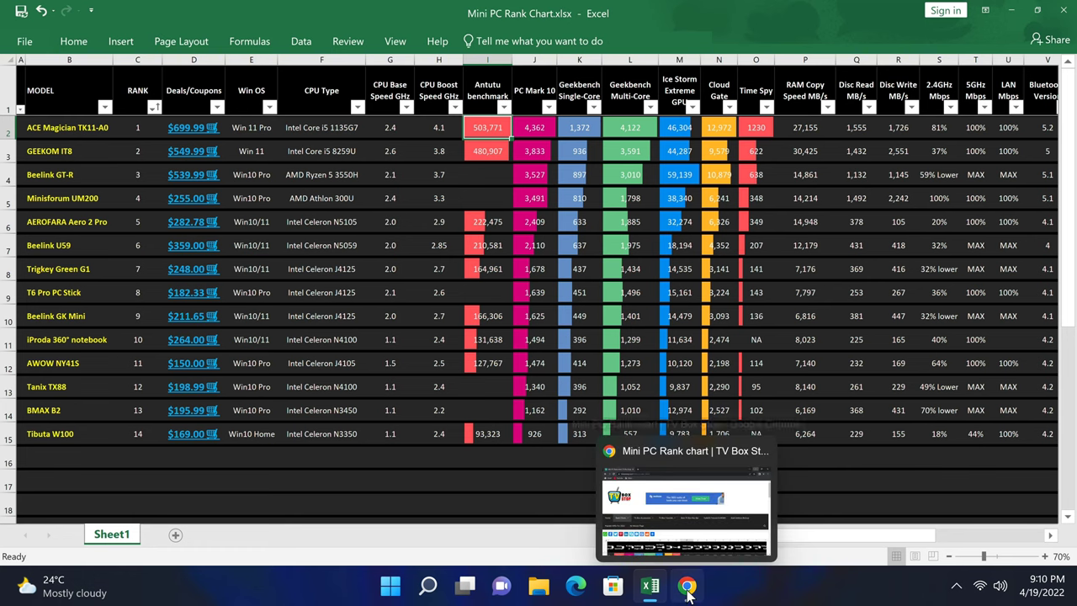
click(688, 589)
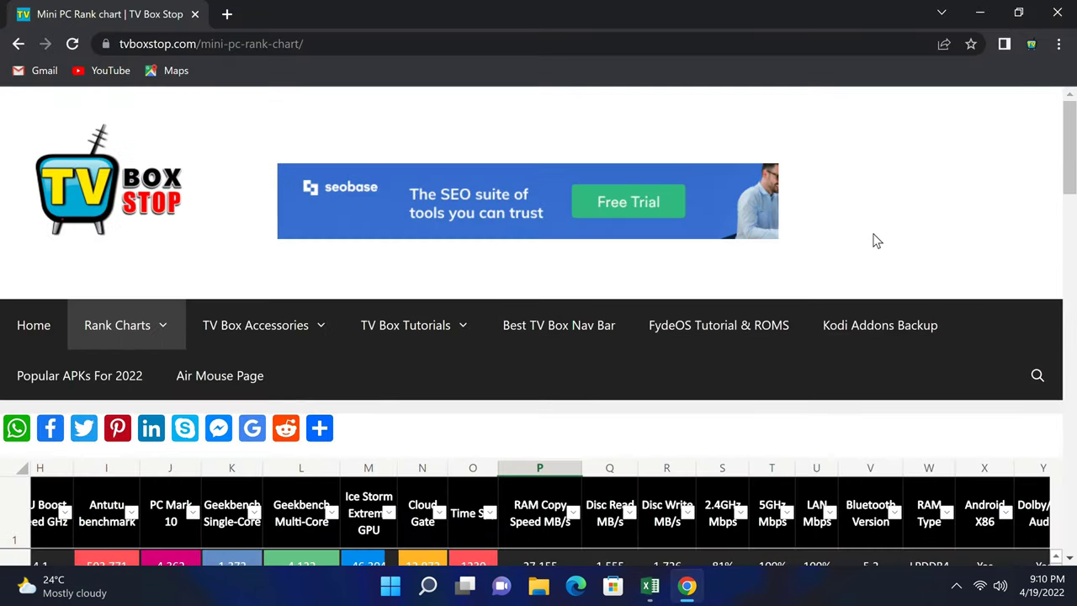
scroll(1072, 206, down, 4)
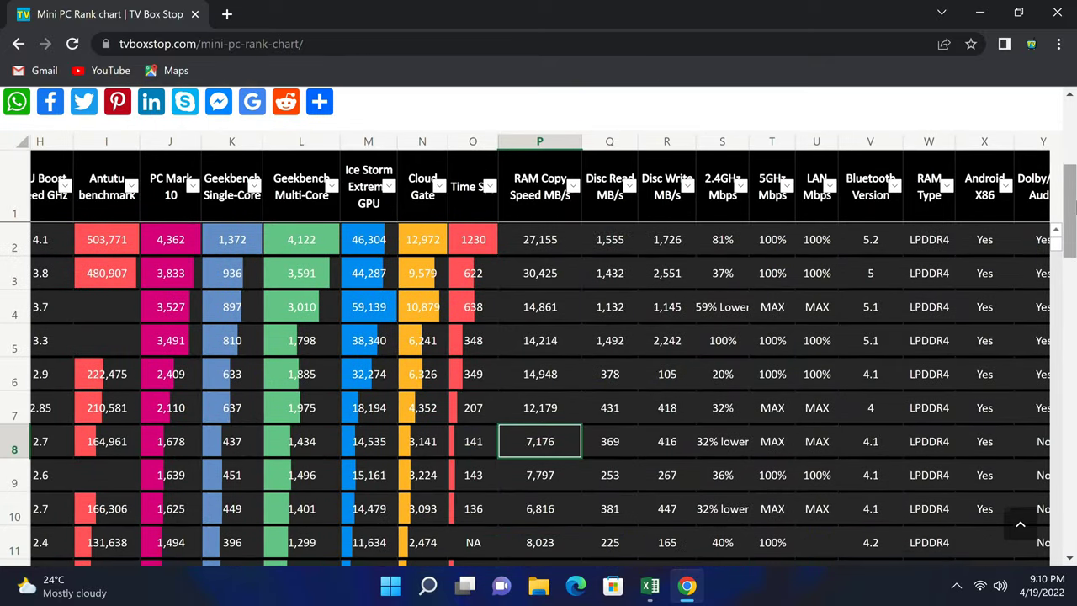
scroll(1072, 207, down, 3)
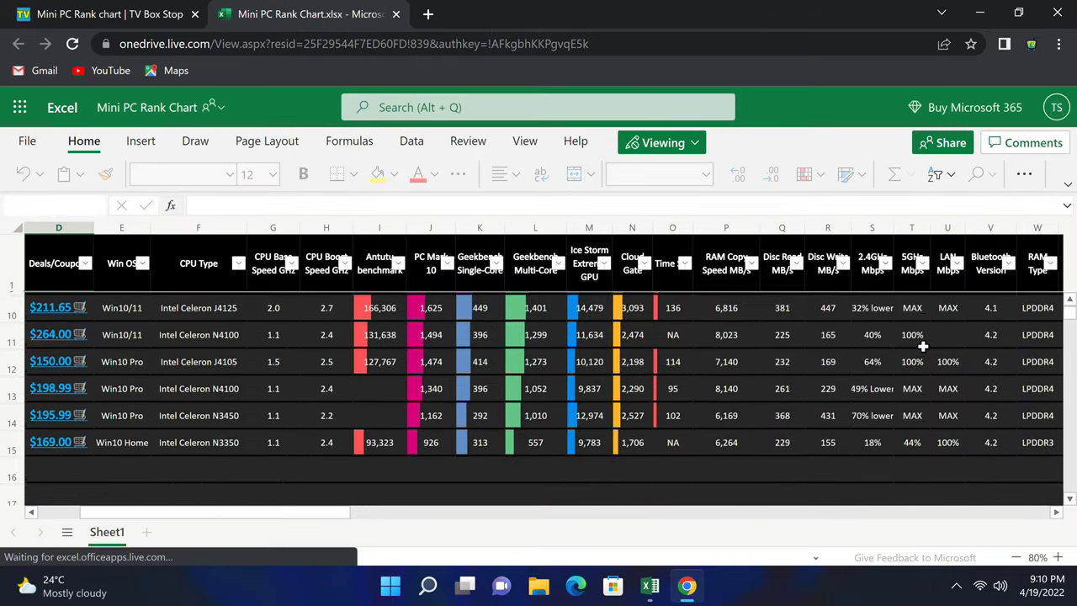
scroll(924, 345, down, 1)
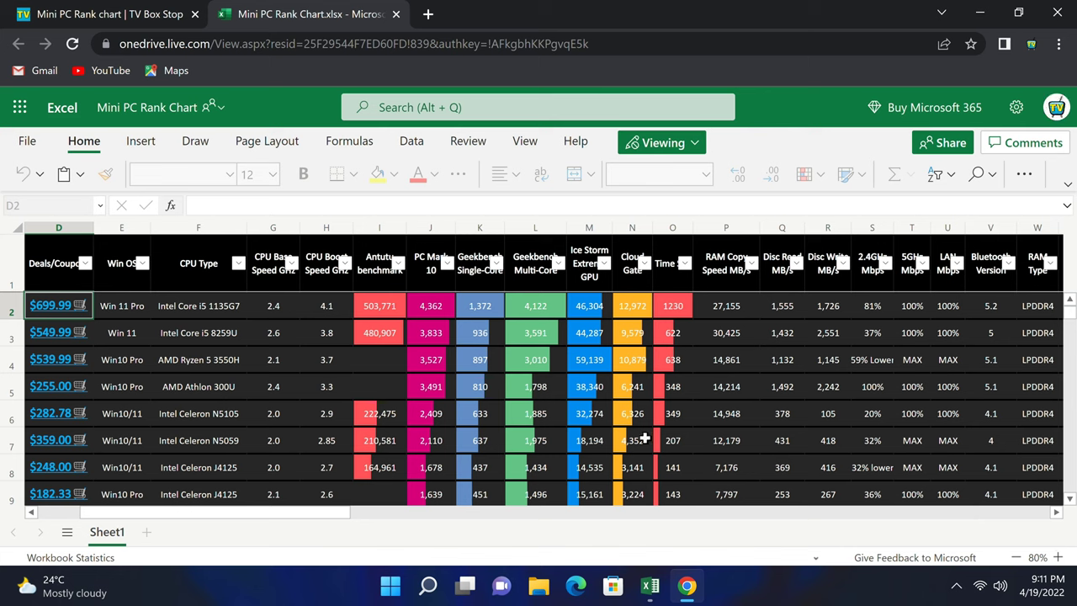
Return to the desktop Excel rank chart and point out the ACE Magician TK11-A0 row beside its deal link
click(650, 587)
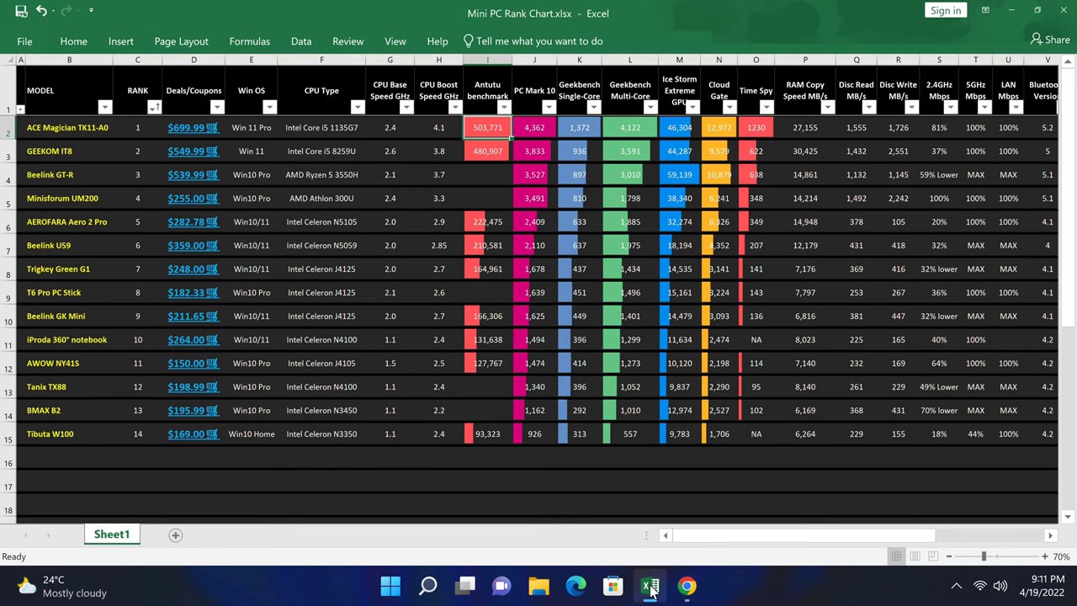
click(227, 127)
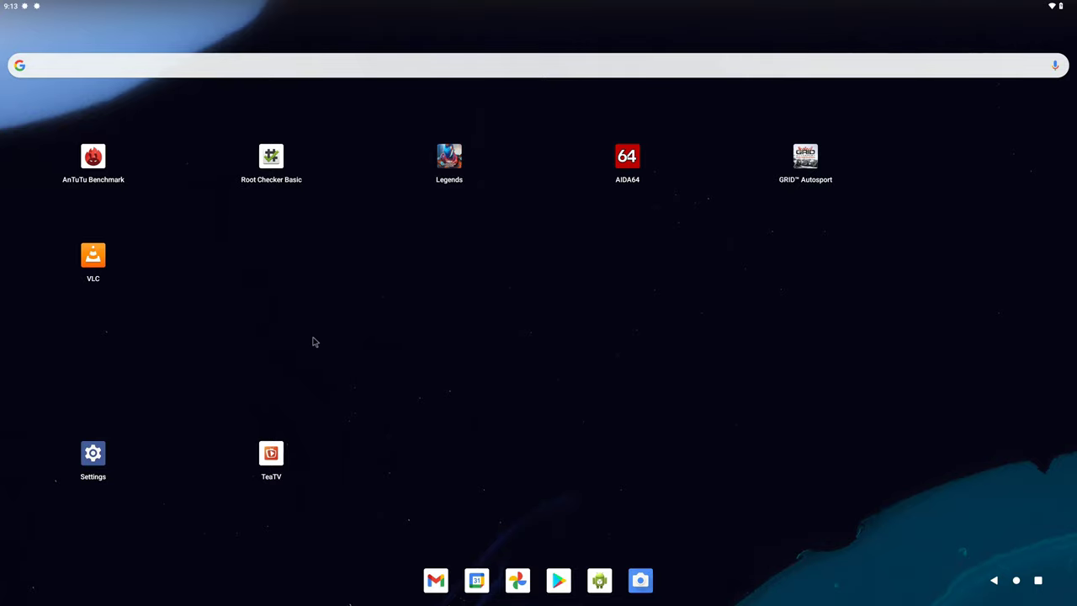
Open the Android settings and review the device details and Android version on the About tablet page
click(94, 455)
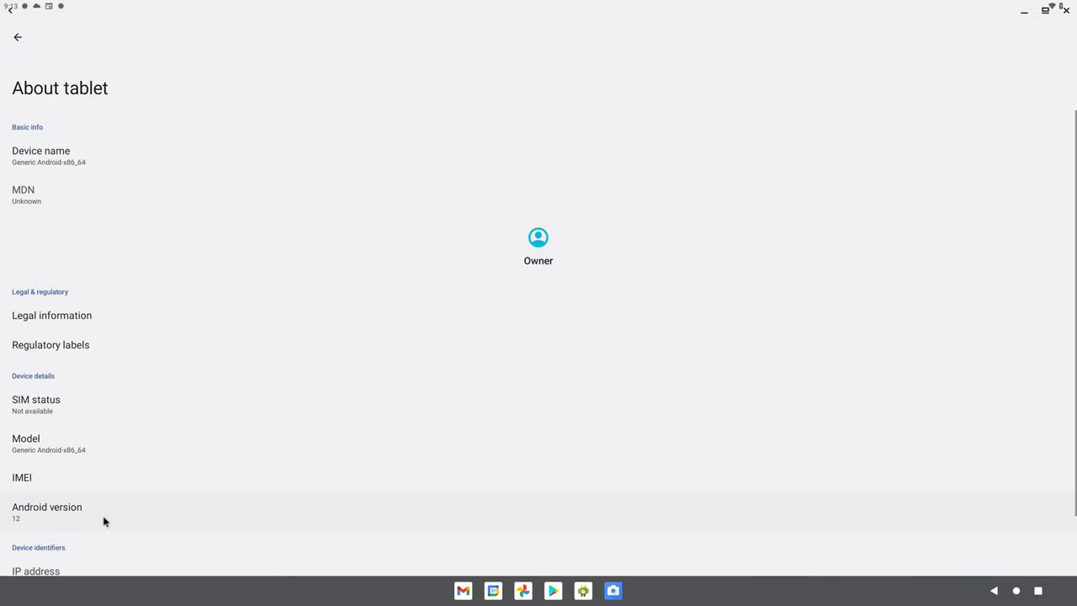
scroll(91, 424, down, 3)
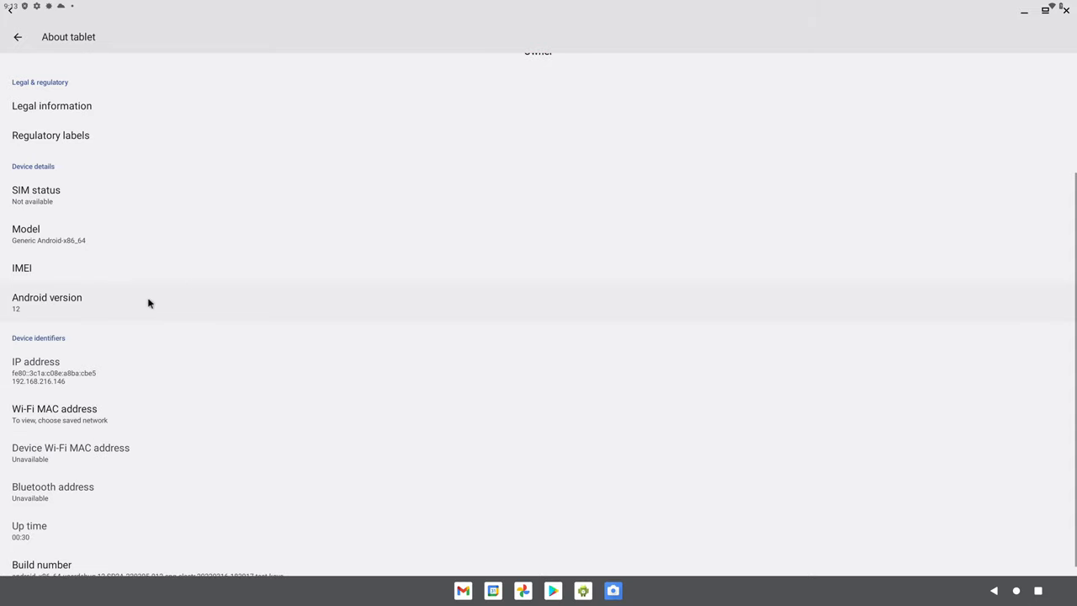
Open the Android version details, launch the hidden Android 12 clock and turn its hand, and return to review the details
click(200, 303)
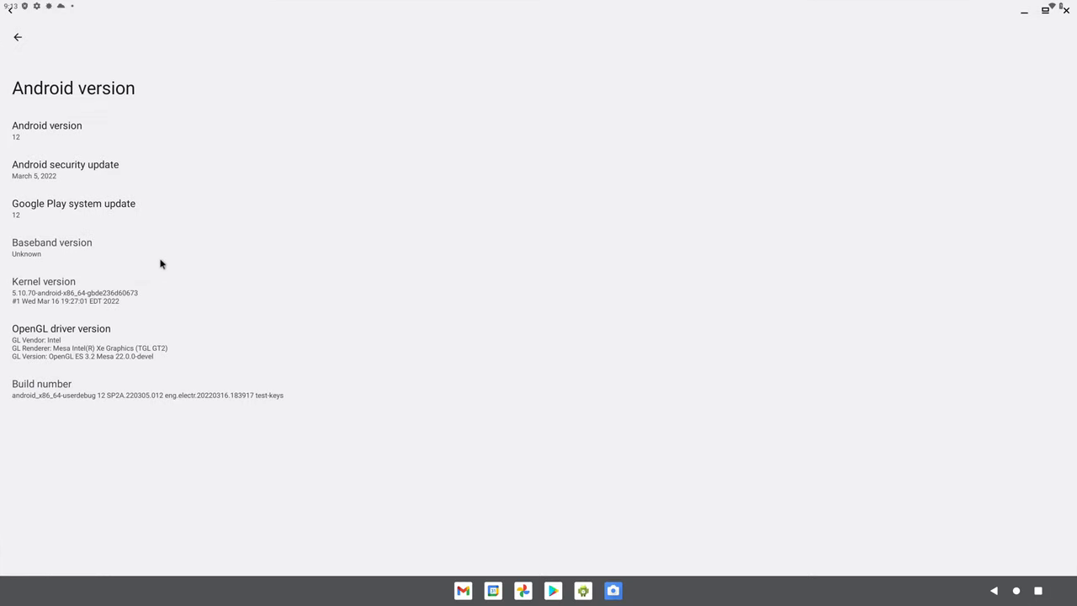
triple_click(164, 131)
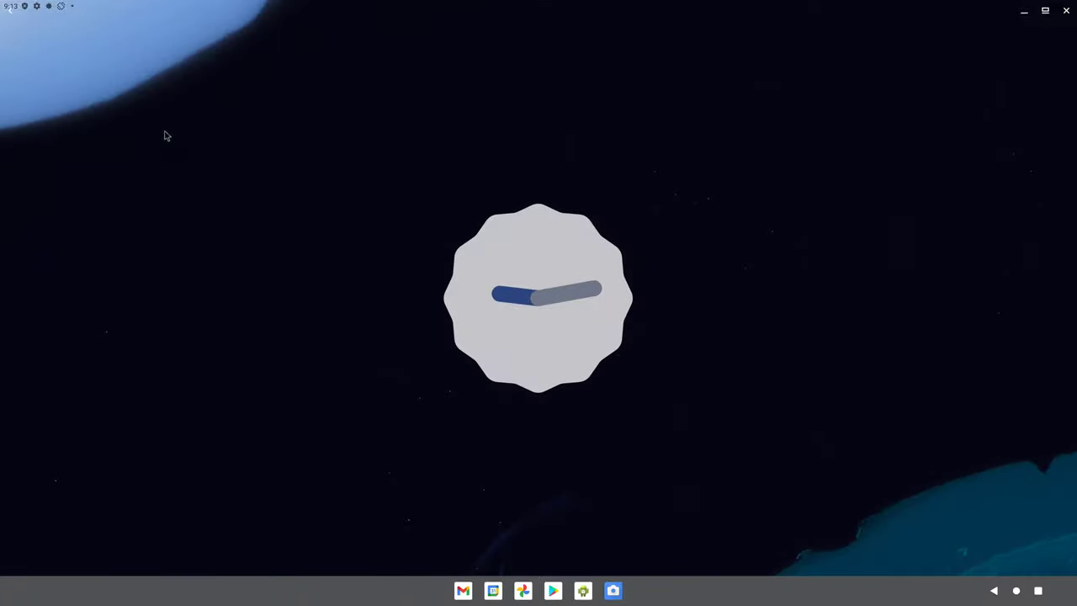
drag(578, 284, 622, 332)
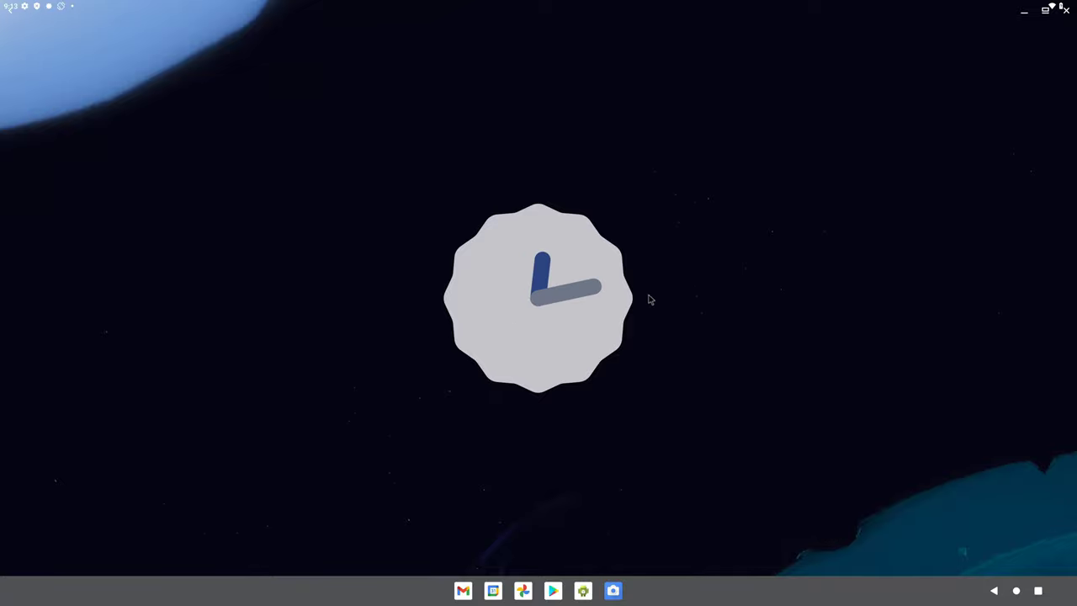
click(994, 591)
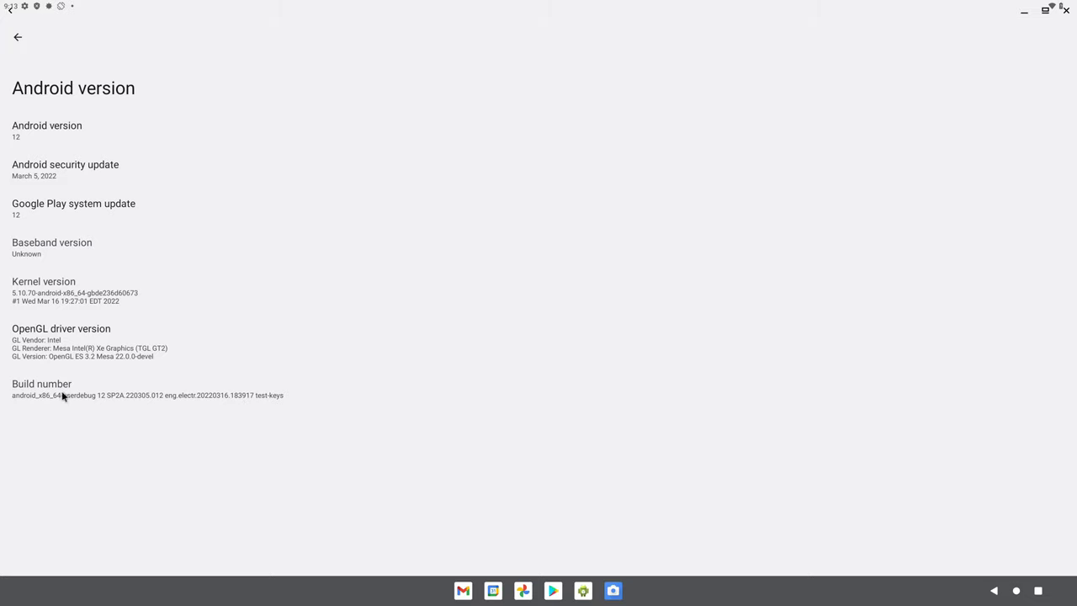
click(100, 360)
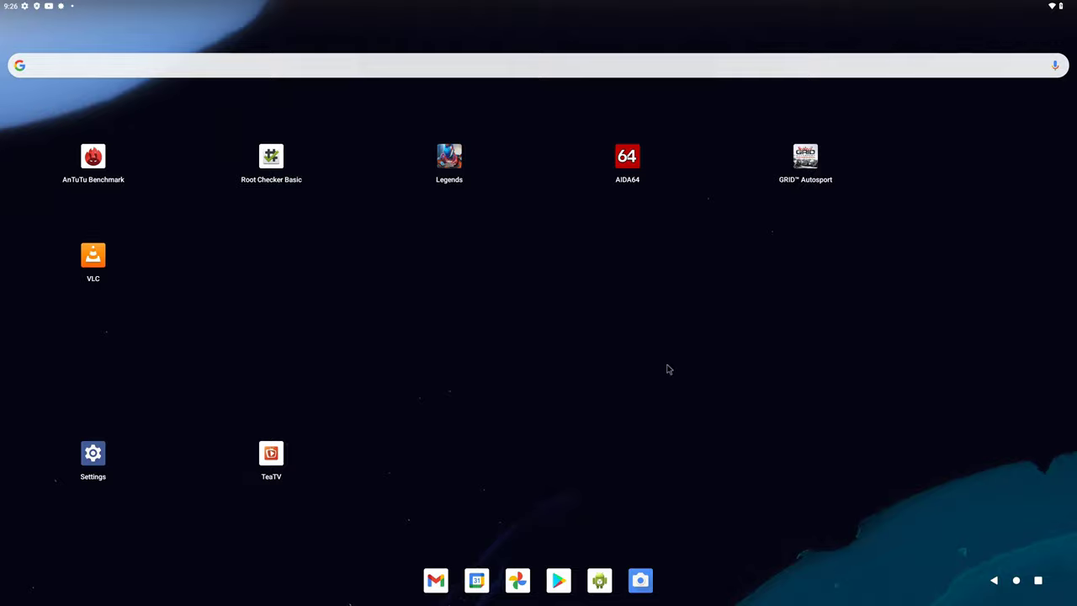
Look through the apps on the Android home screen and open the Play Store
drag(645, 350, 645, 372)
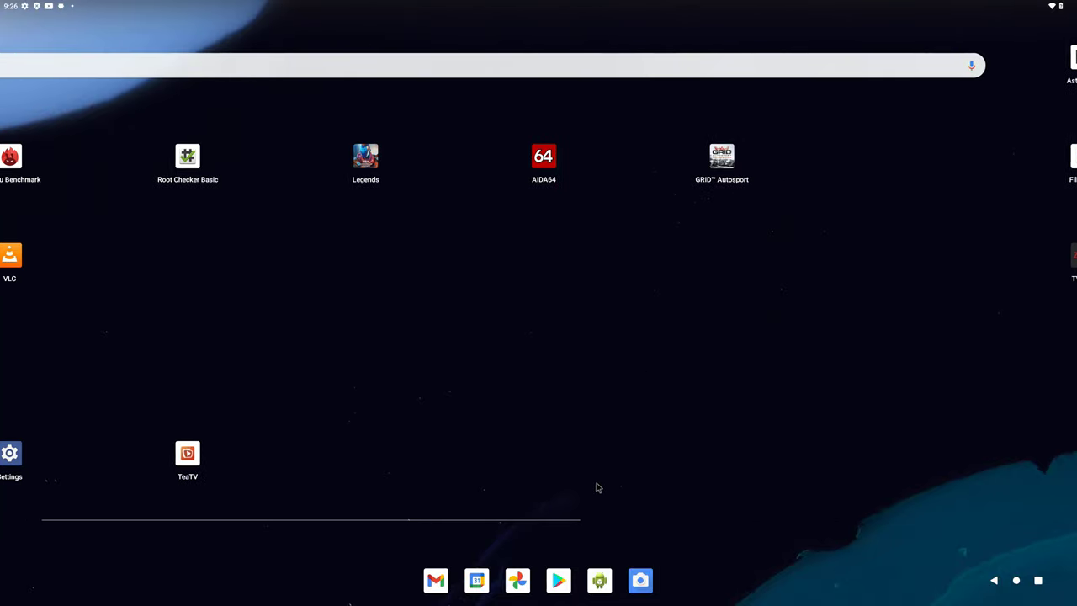
click(558, 580)
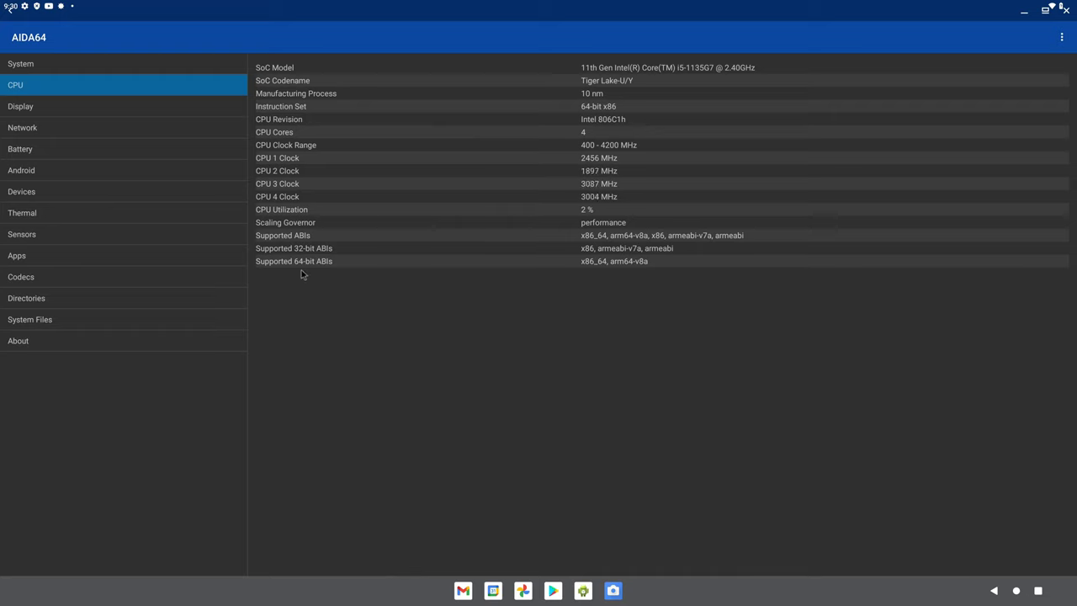
Review the Display, Network, Android, Thermal and Codecs information of the device in AIDA64
click(207, 111)
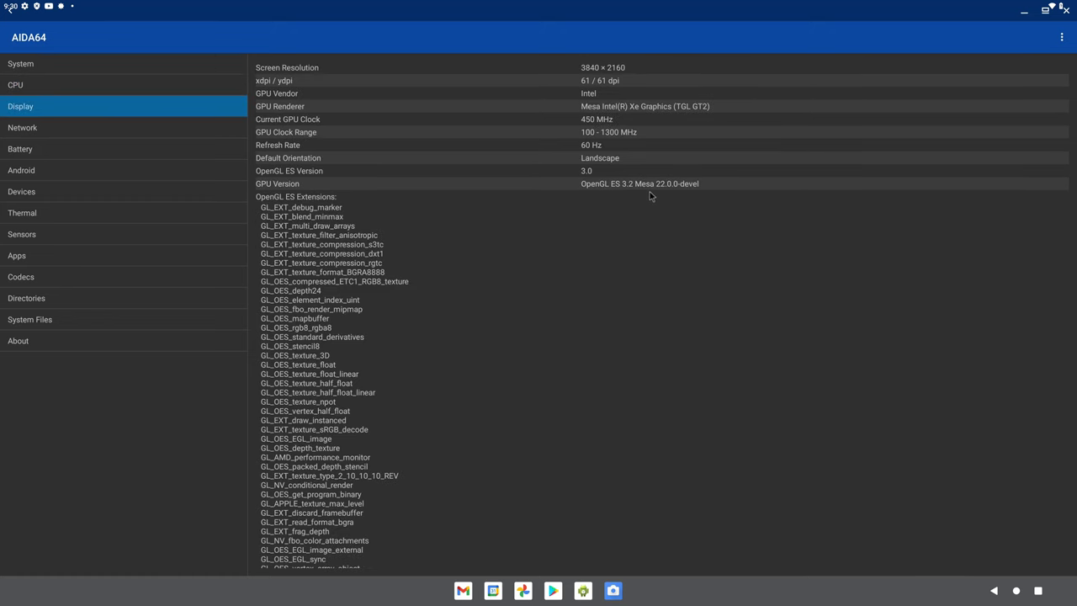
click(208, 127)
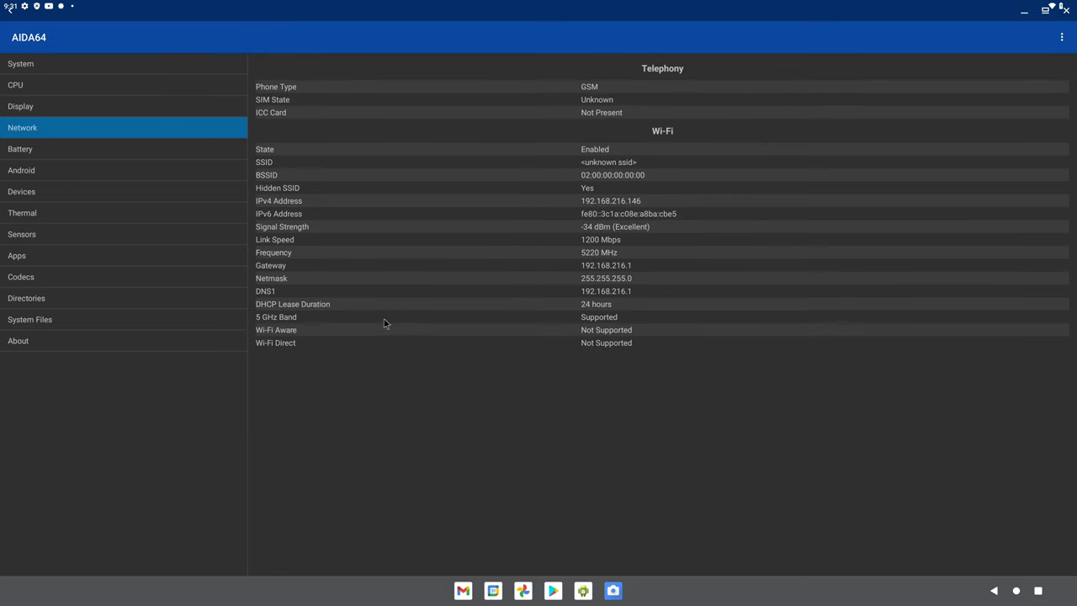
click(217, 176)
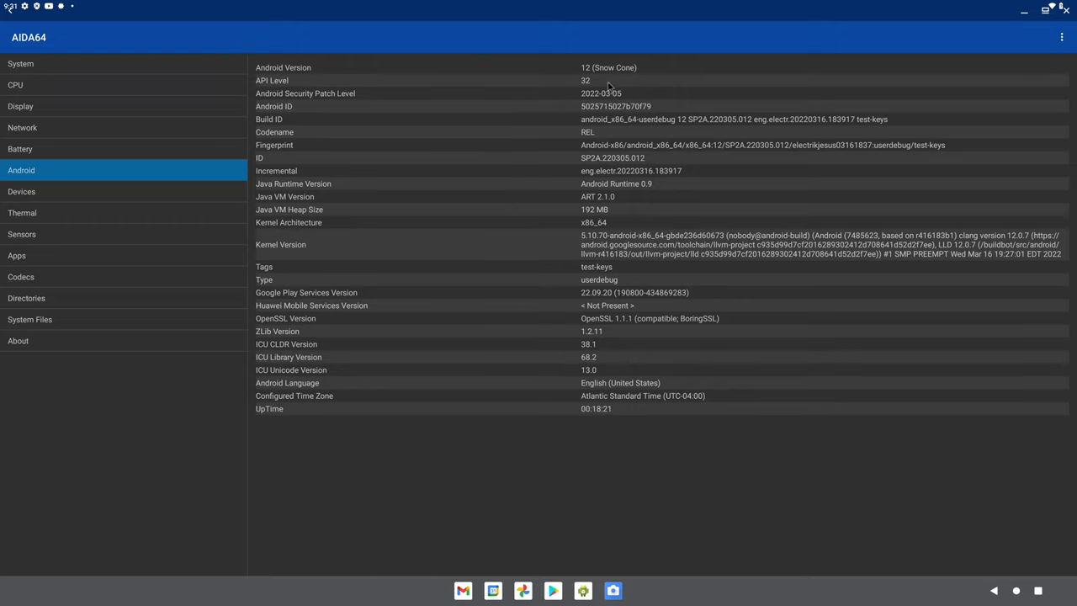
click(128, 215)
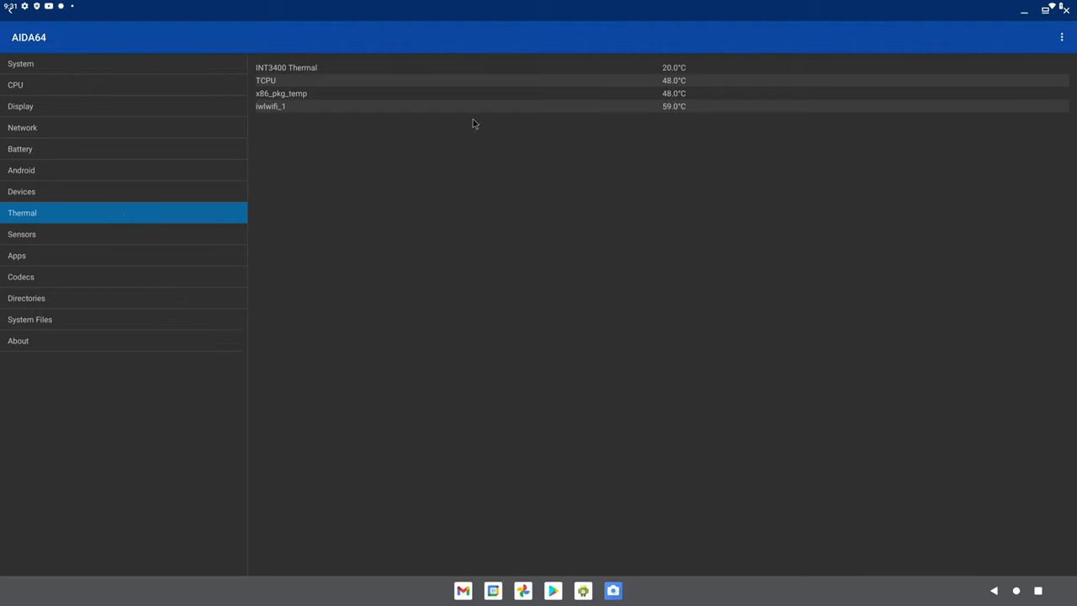
click(114, 275)
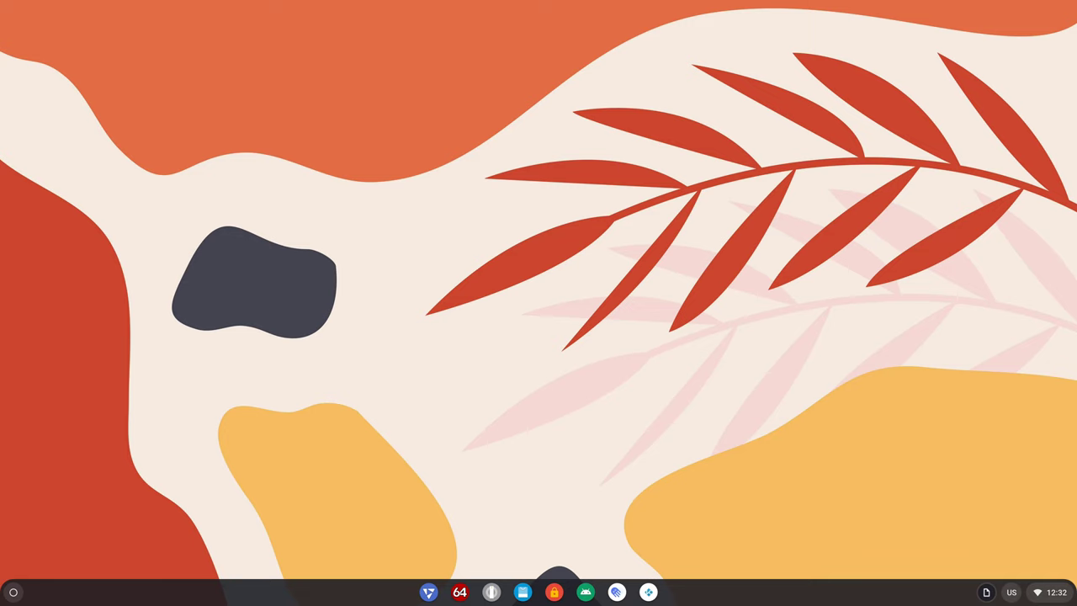
Review the About FydeOS version information and look through the Android settings of FydeOS
click(493, 593)
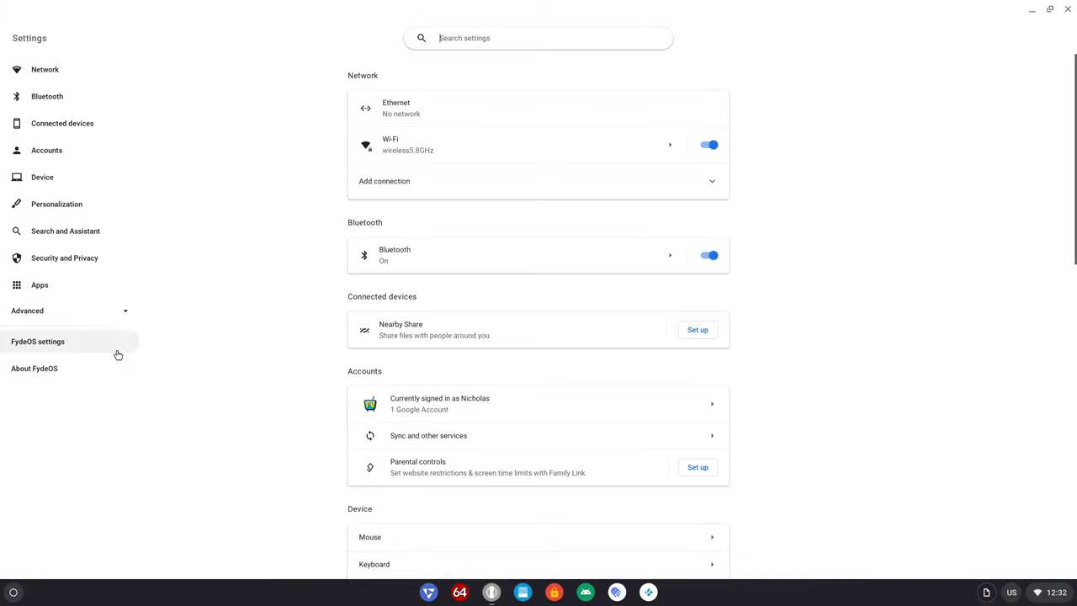
click(44, 375)
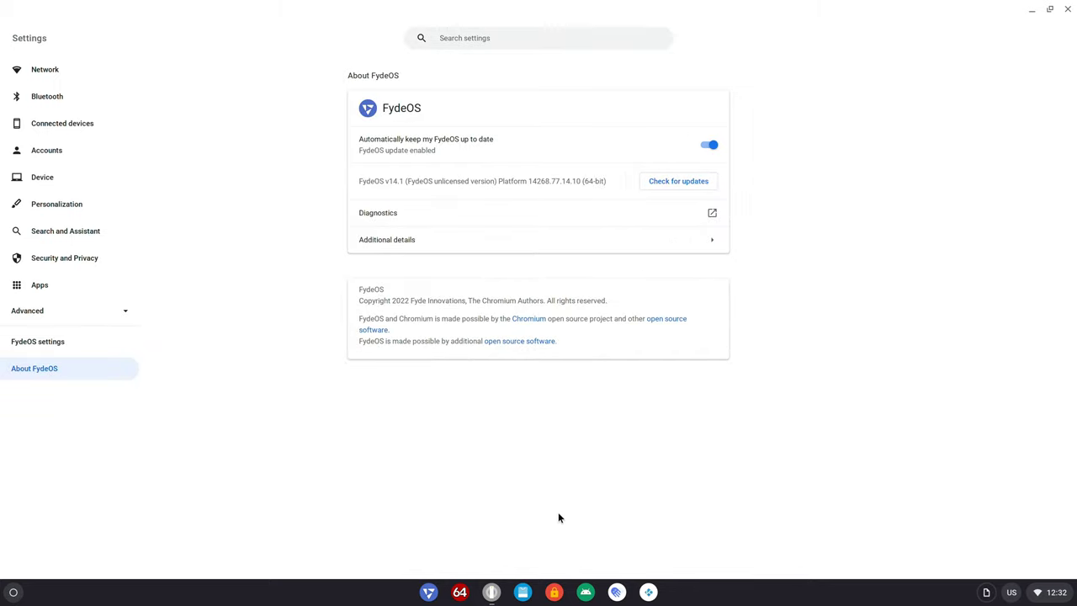
click(589, 593)
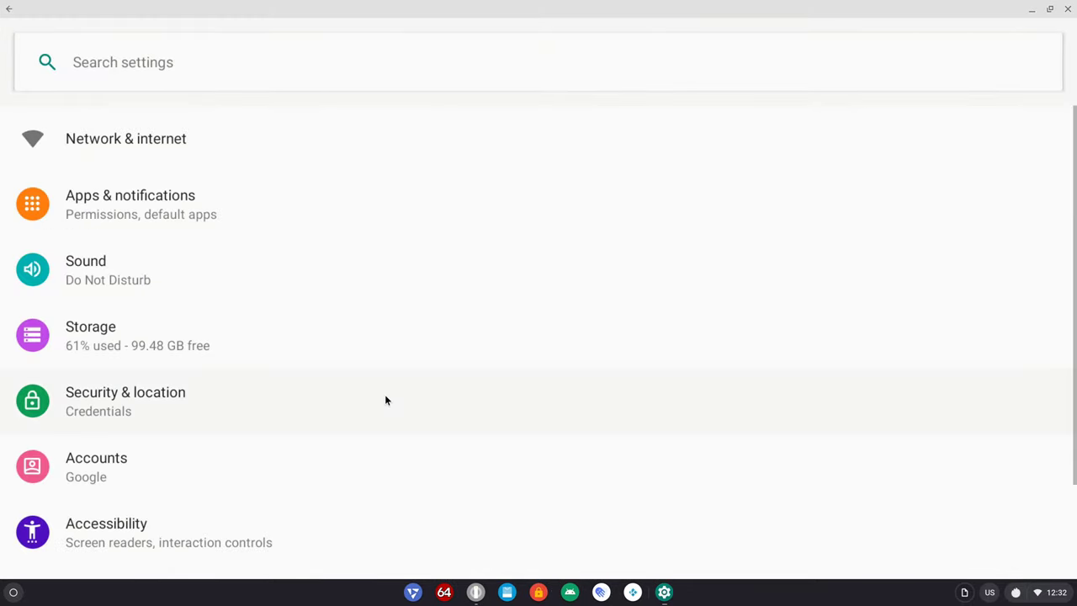
scroll(386, 400, down, 3)
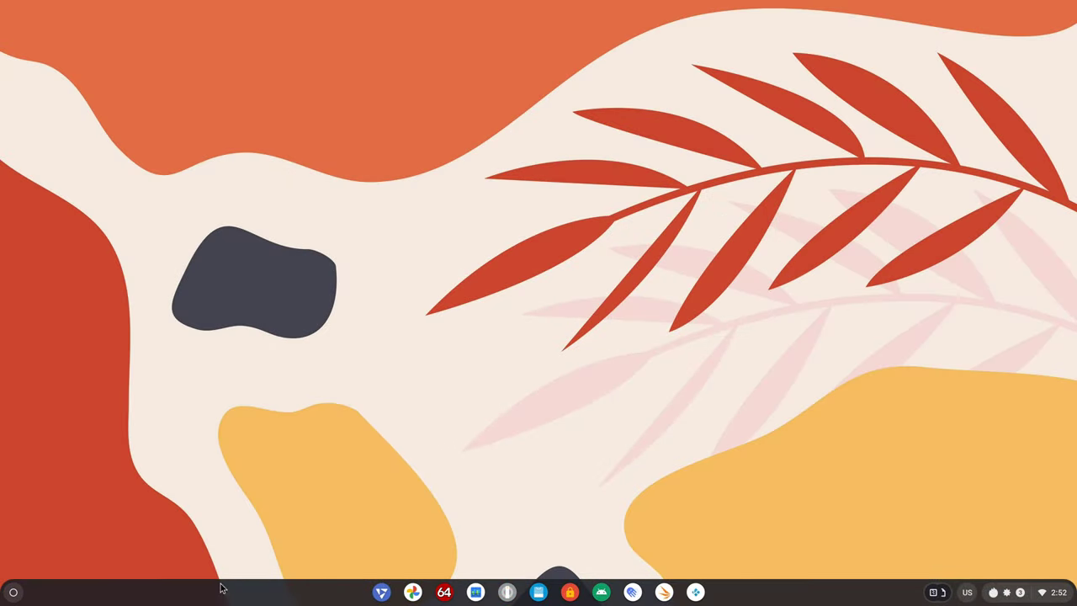
Expand the full app launcher and open Root Check to examine the root status of FydeOS Android
key(super)
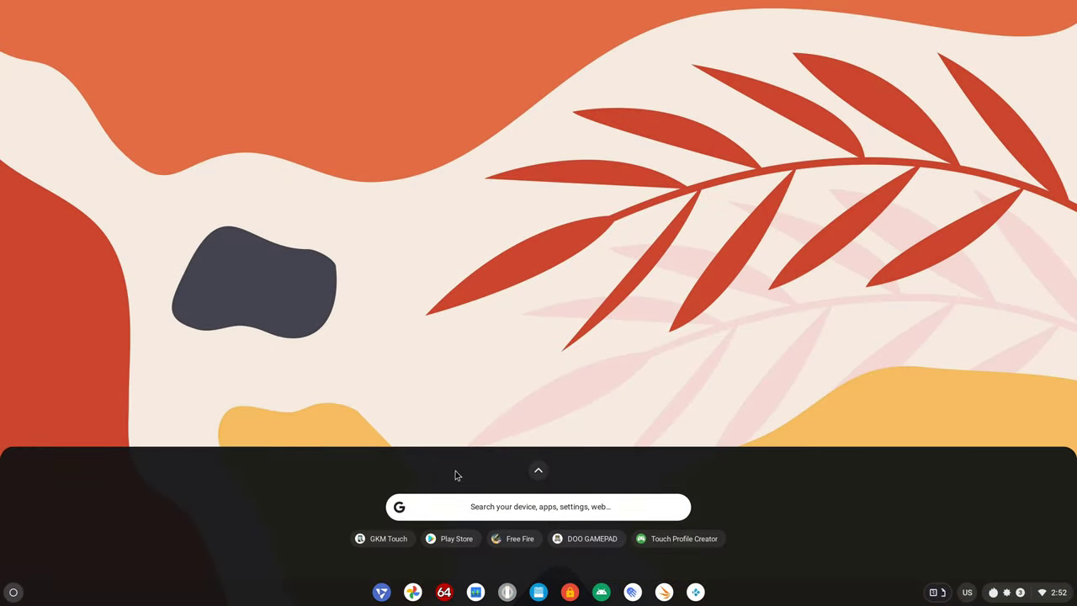
click(541, 472)
click(666, 140)
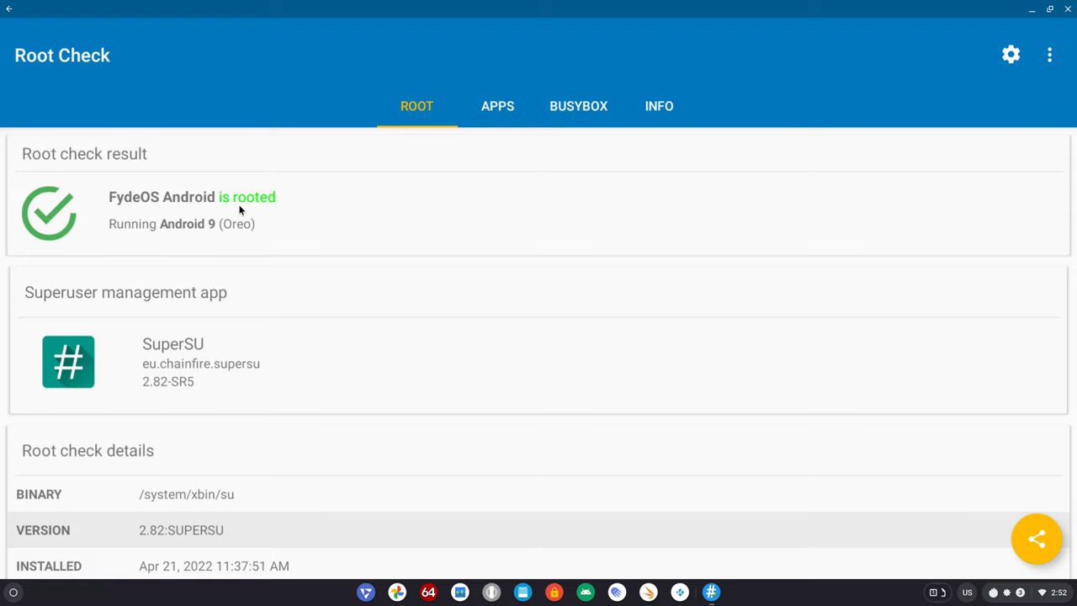
Open the Play Store from the full app launcher and switch back to Root Check
drag(321, 583, 334, 392)
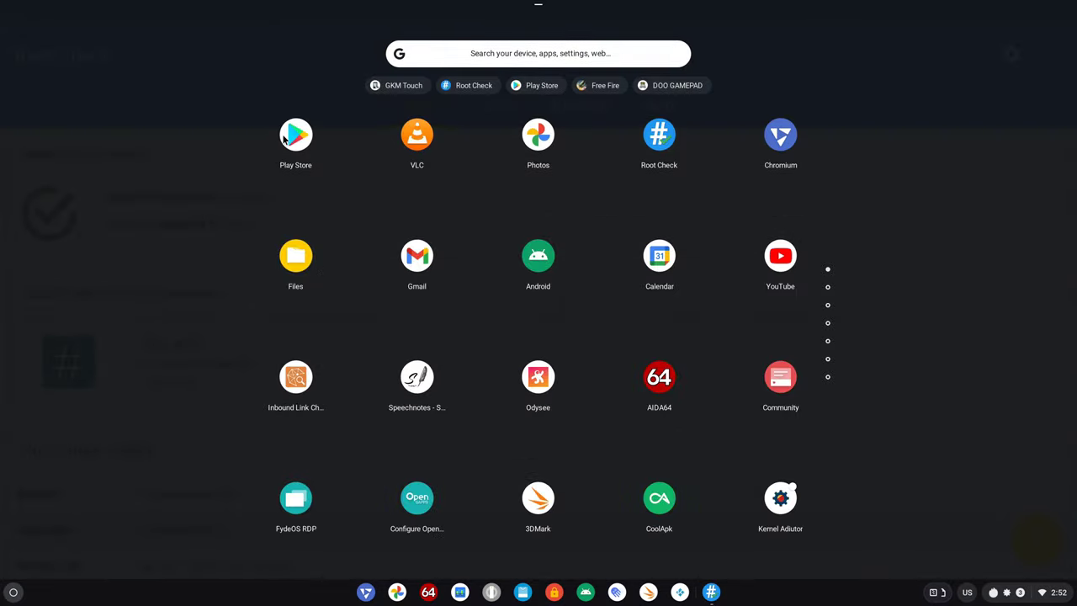
click(286, 135)
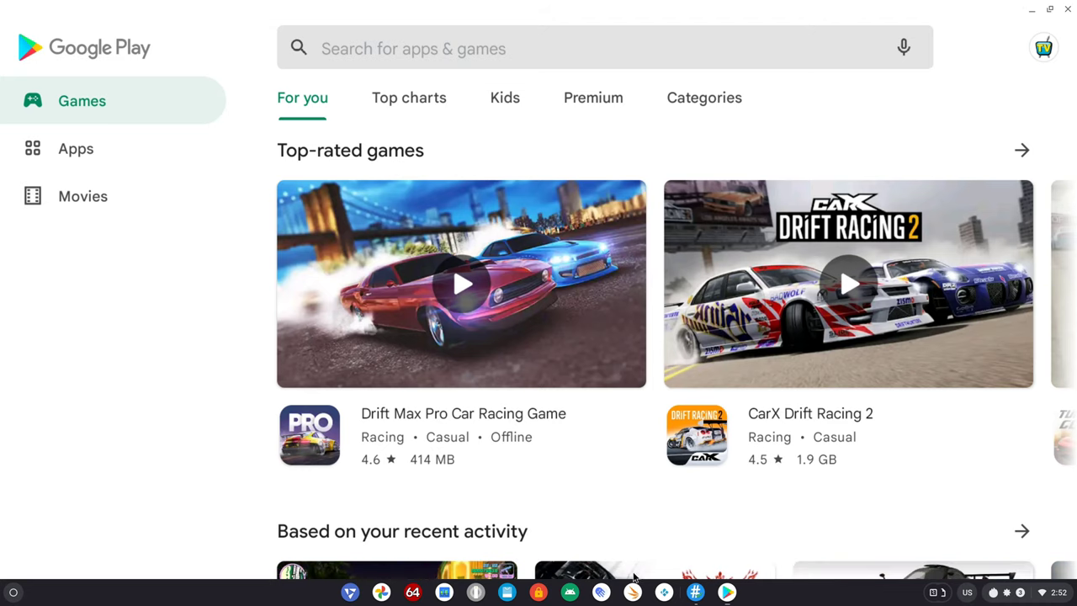
click(695, 591)
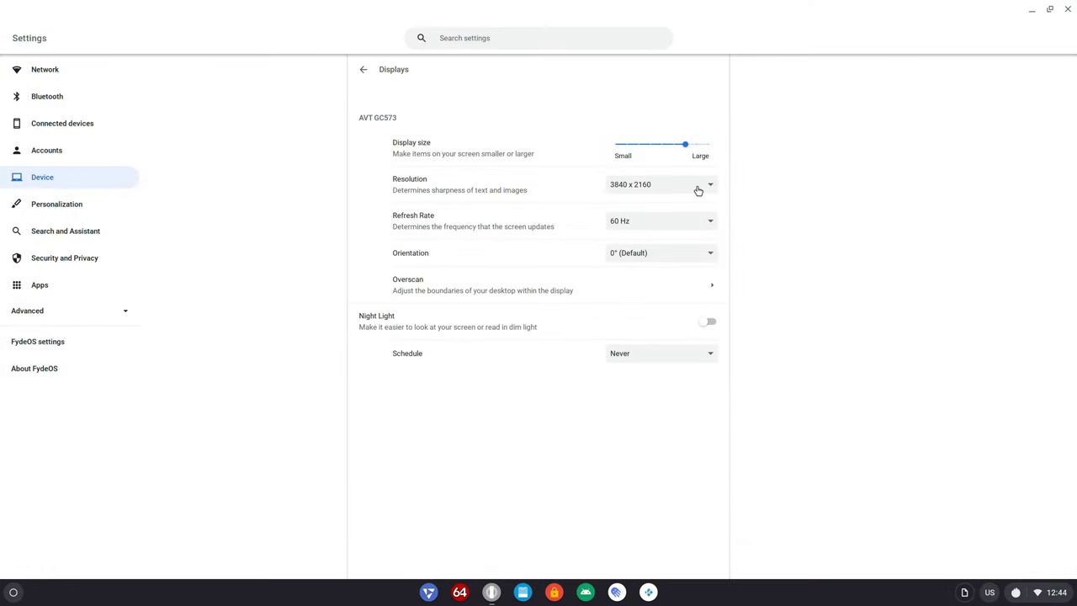
Examine the available resolutions in the Displays settings and the CPU and Thermal information in AIDA64
click(698, 191)
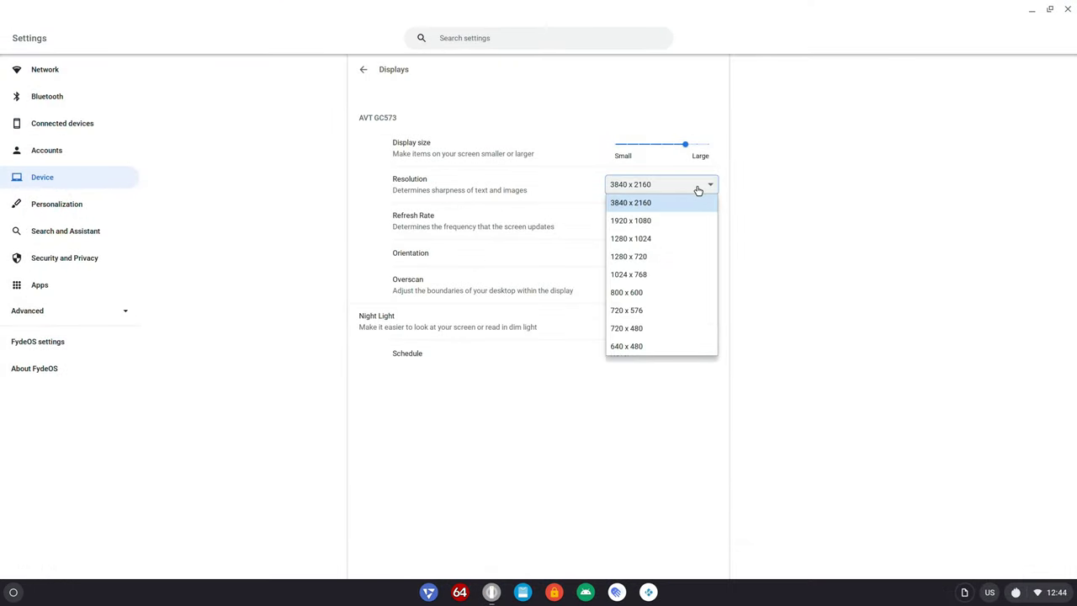
click(757, 188)
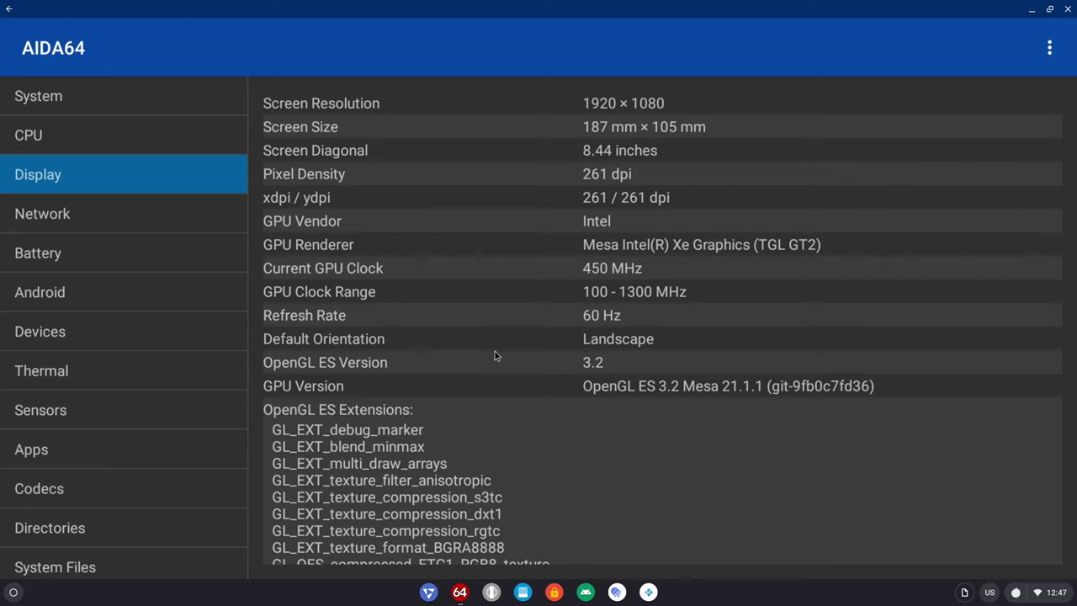
click(143, 143)
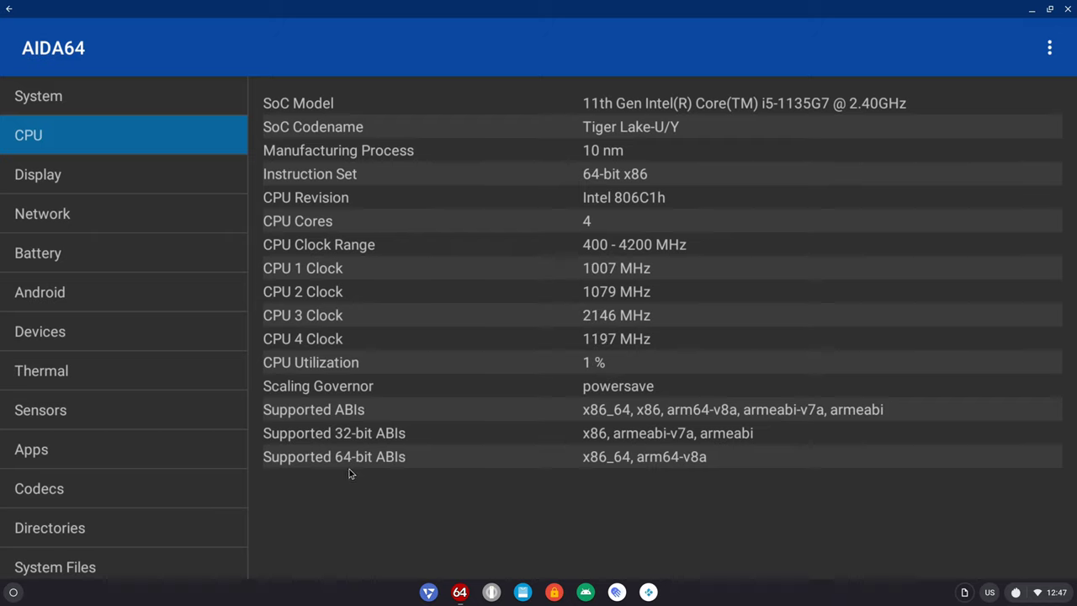
click(173, 376)
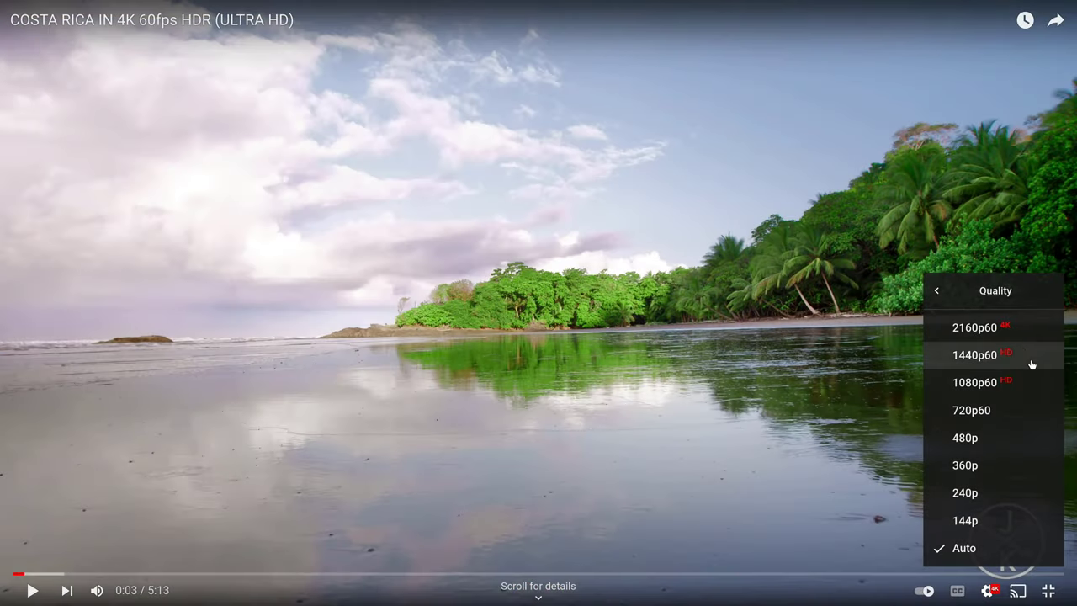
Play the Costa Rica YouTube video at 2160p60 quality and show The Adam Project on Netflix in full screen
click(1006, 330)
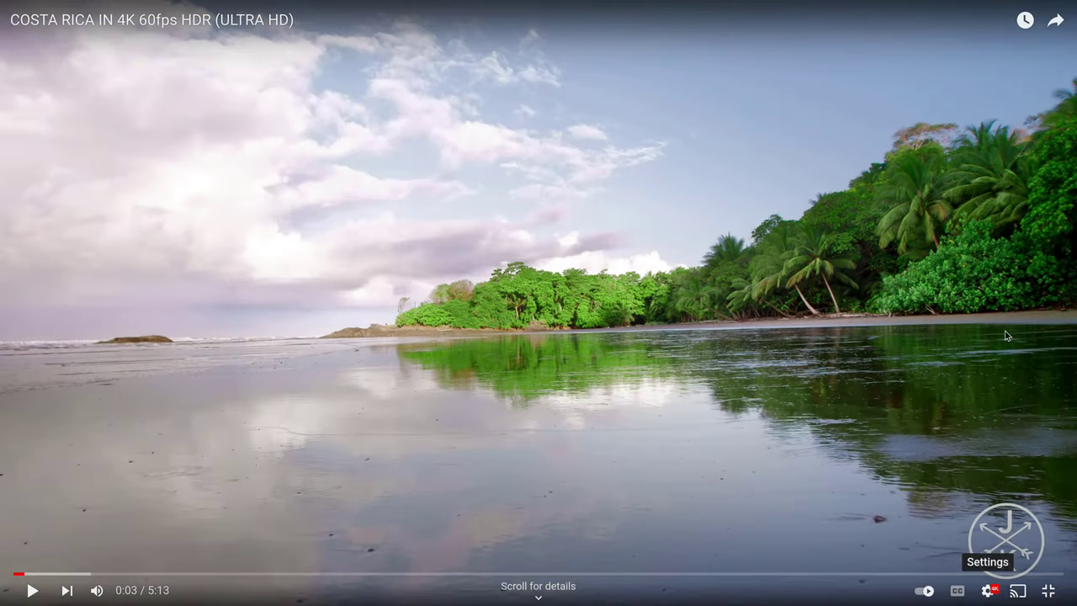
click(673, 381)
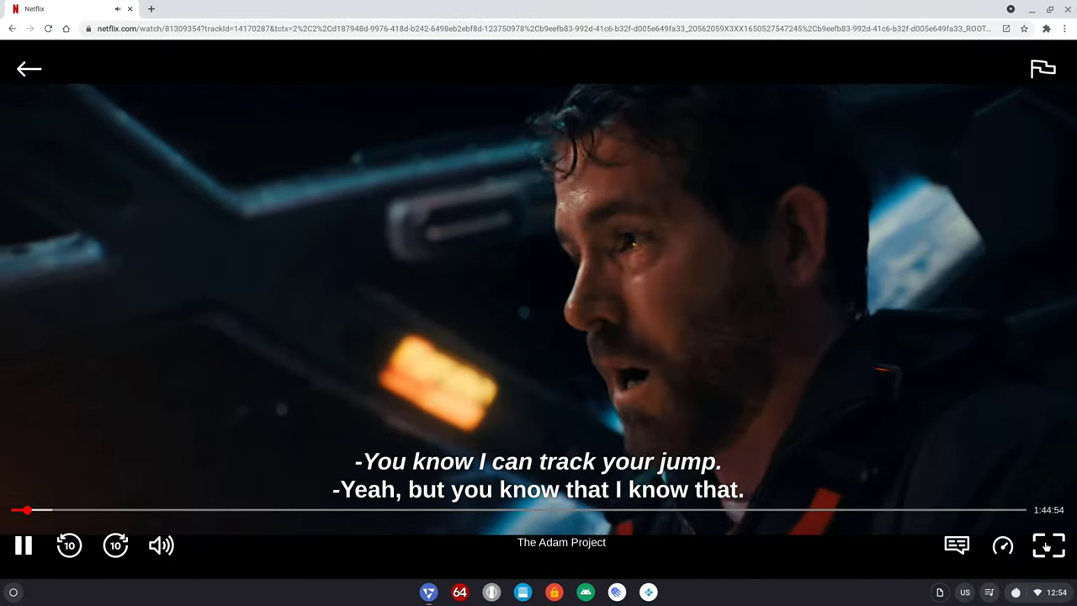
click(1046, 547)
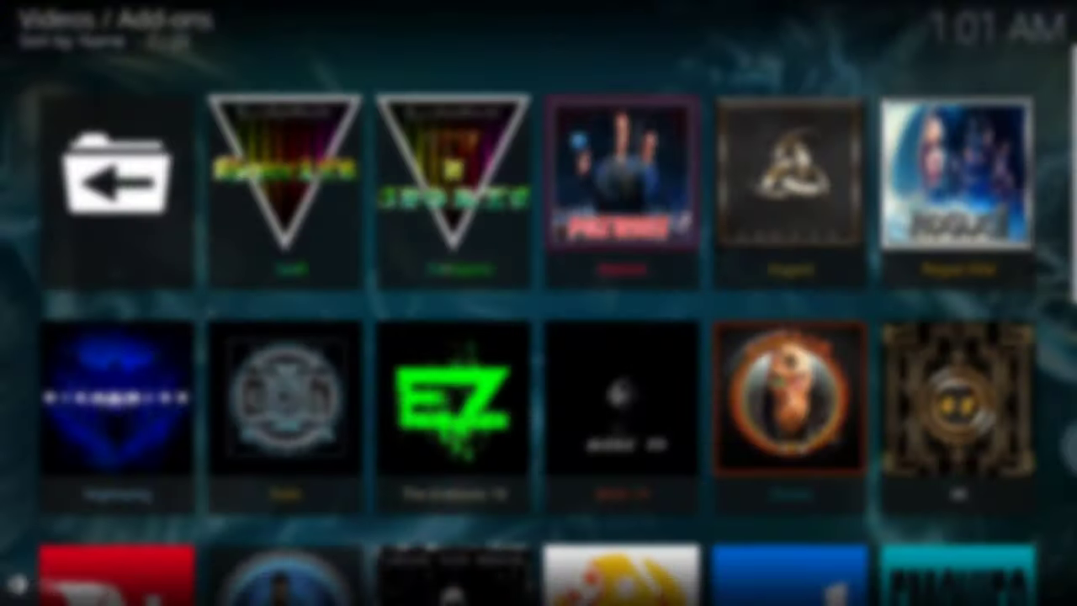
Browse the grid of installed video add-ons in Kodi
key(Right)
key(Down)
key(Down)
key(Right)
key(Up)
key(Up)
Open TeaTV from the app launcher and browse the popular TV shows
key(super)
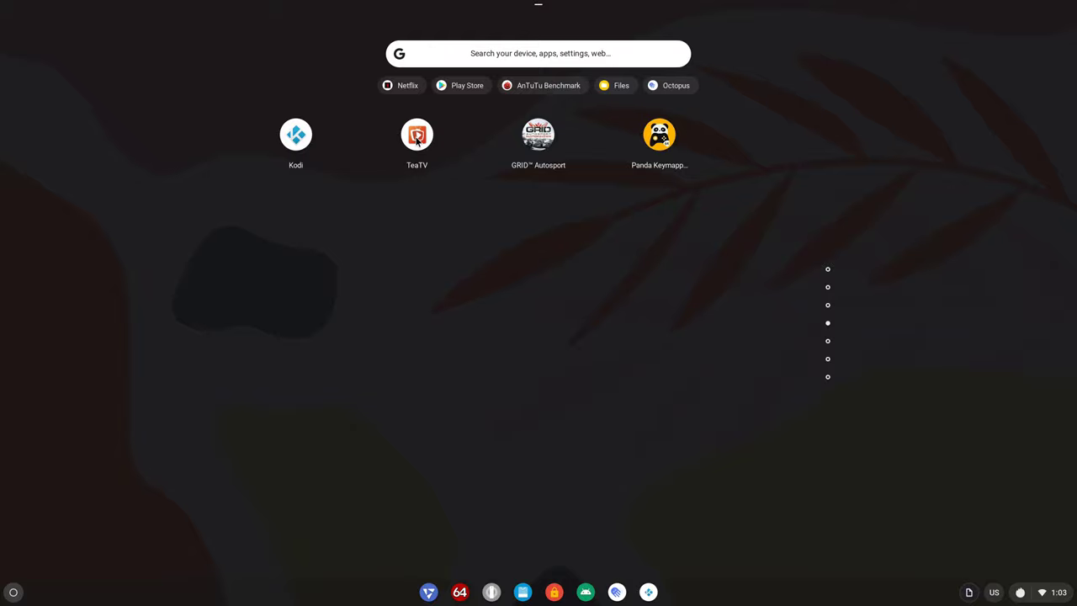
click(416, 138)
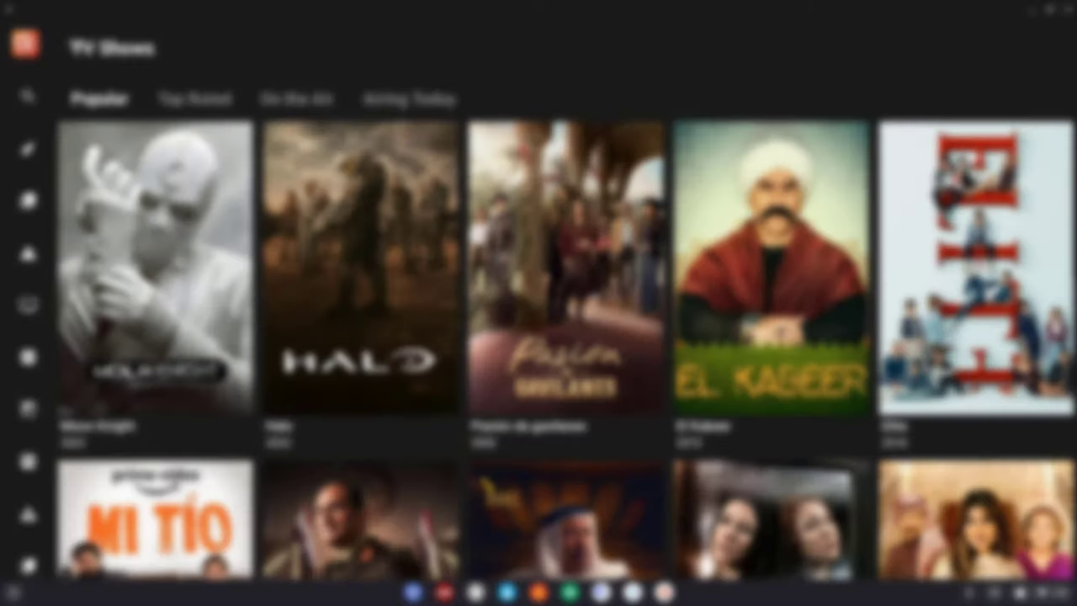
scroll(564, 349, down, 4)
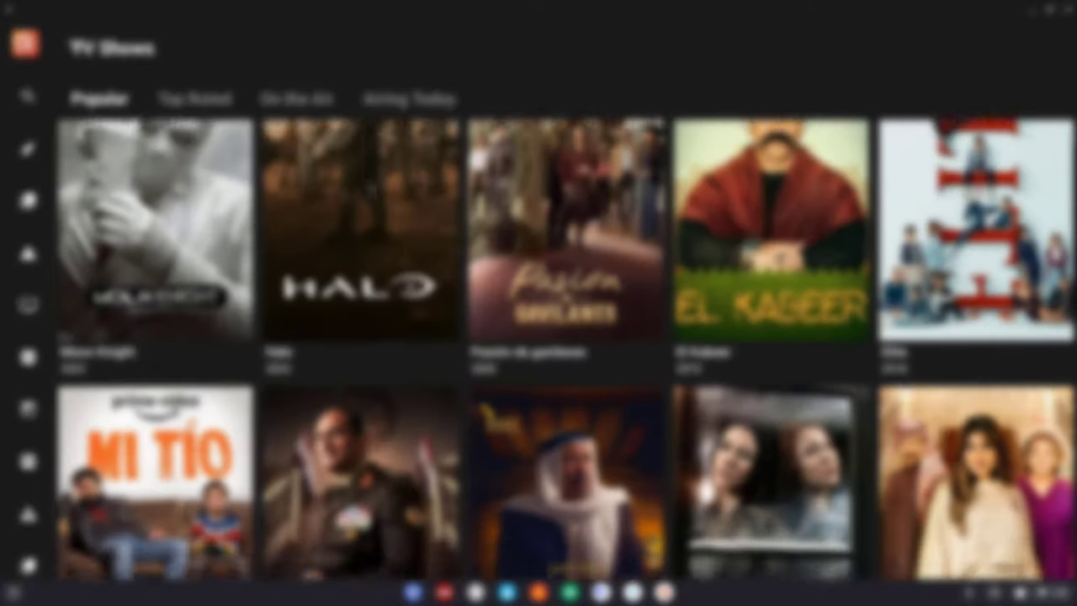
scroll(397, 241, down, 2)
scroll(397, 240, up, 5)
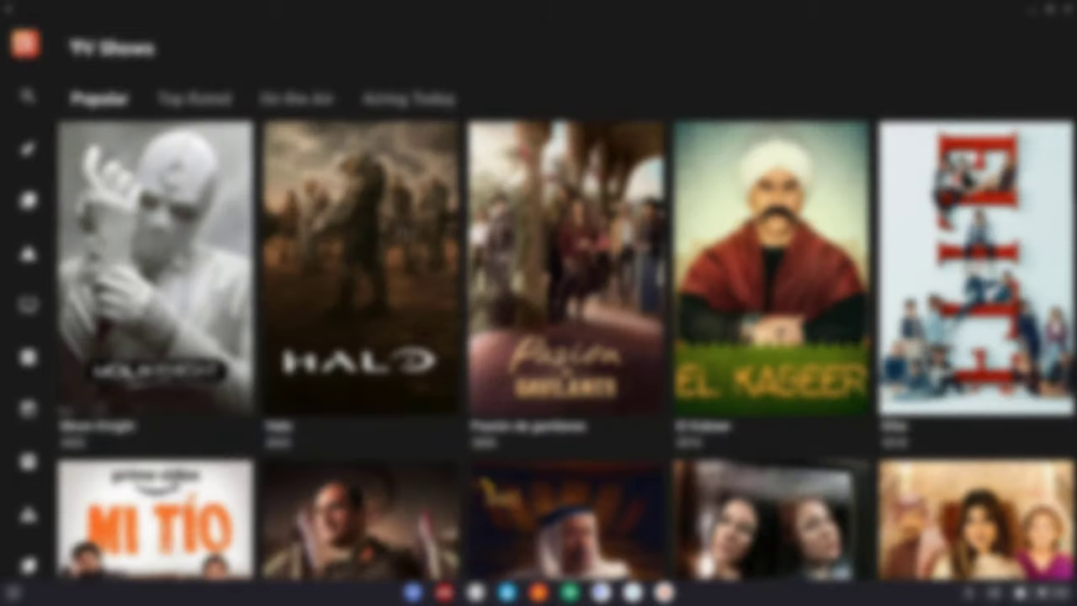
key(Down)
key(Down)
key(Down)
key(Down)
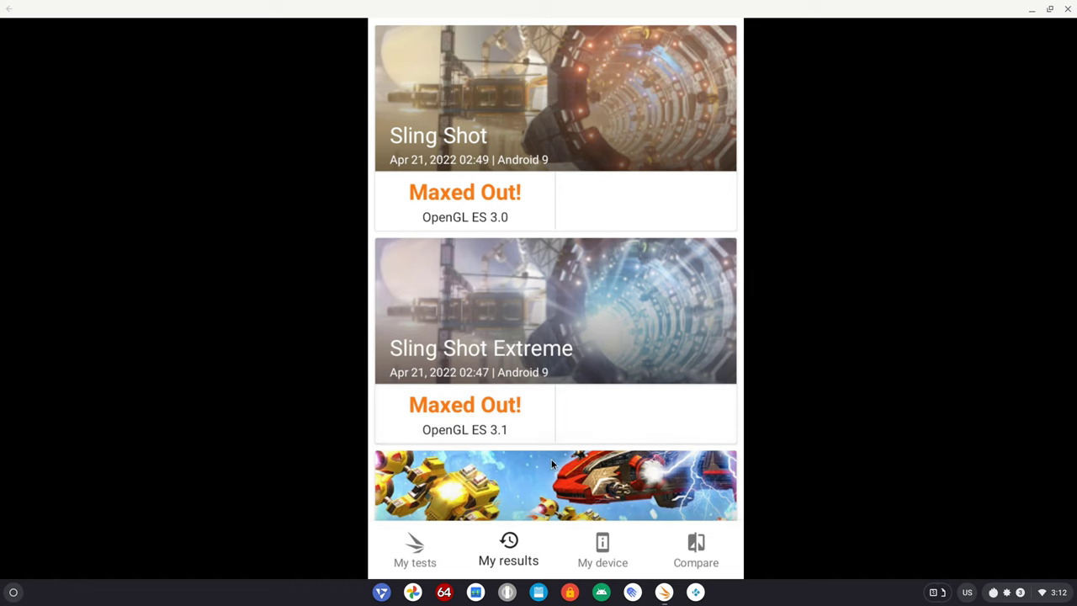
Review the Sling Shot, Sling Shot Extreme and Ice Storm Extreme benchmark results under My results in 3DMark
scroll(551, 459, down, 3)
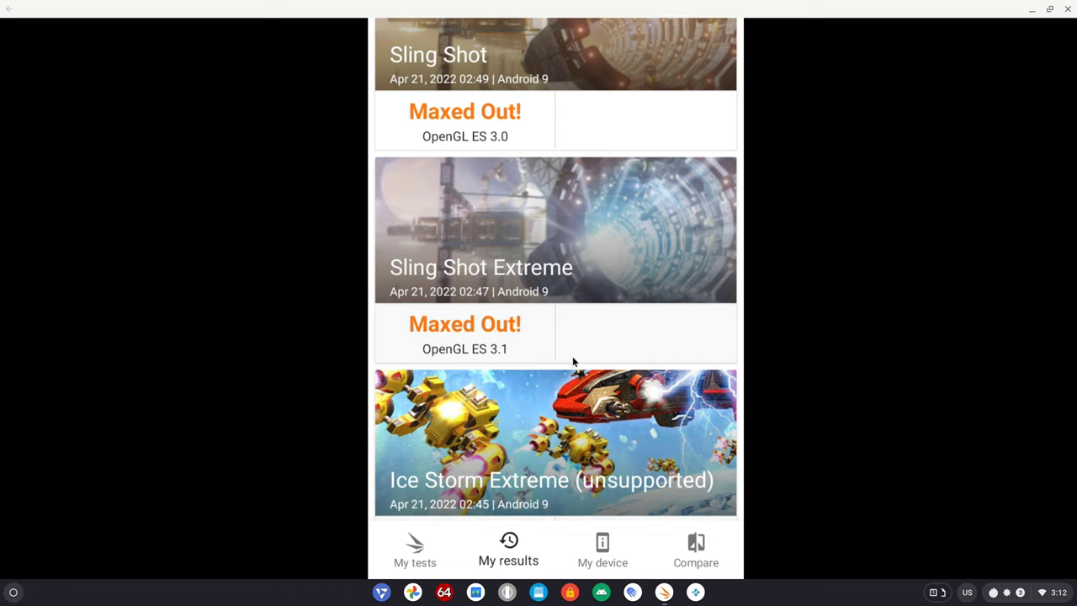
scroll(578, 434, up, 3)
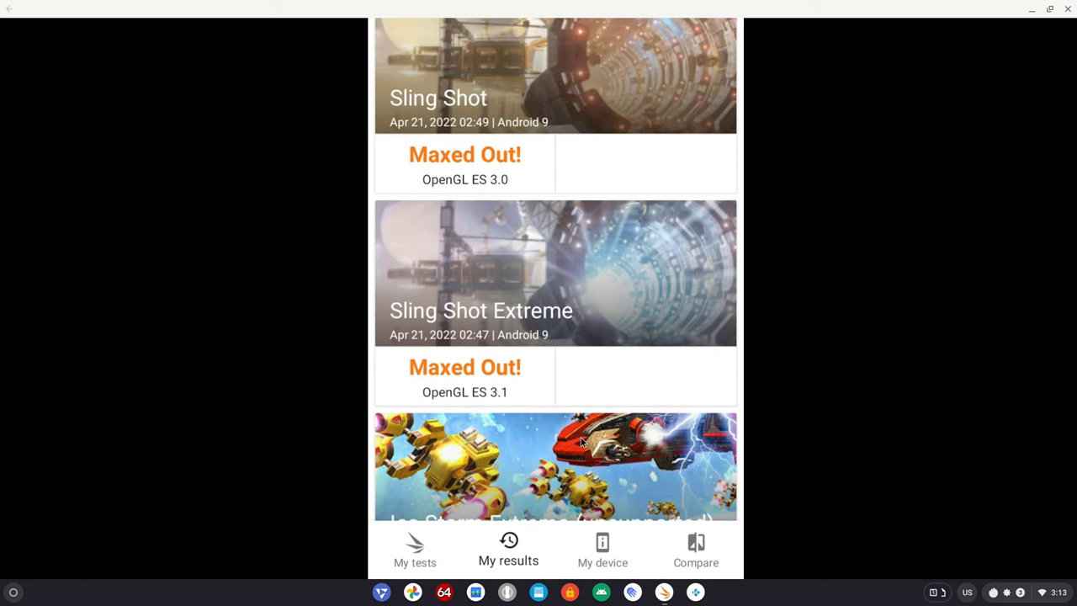
scroll(575, 371, down, 3)
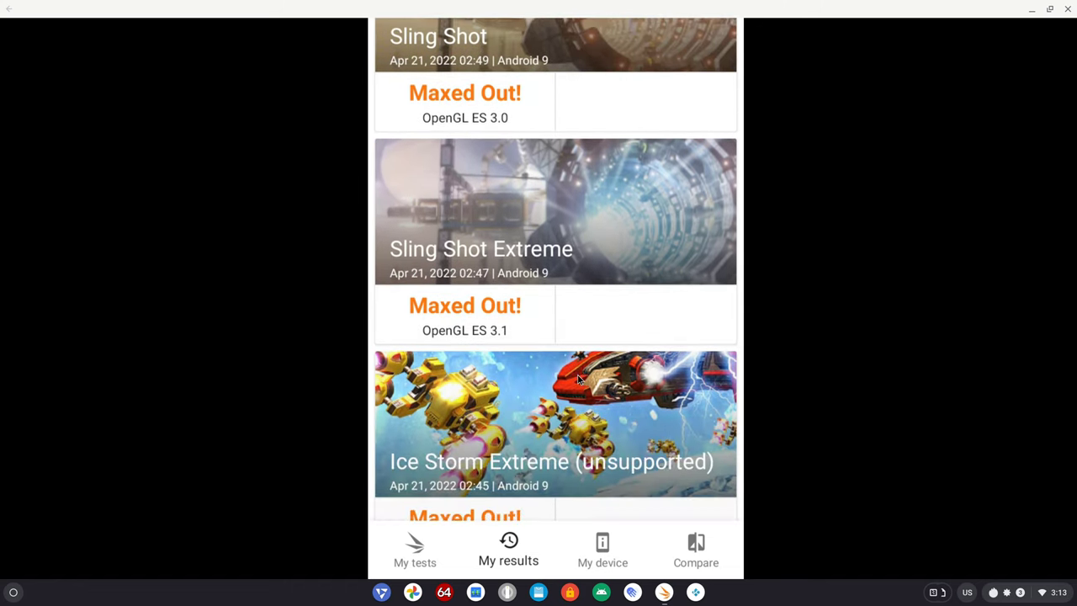